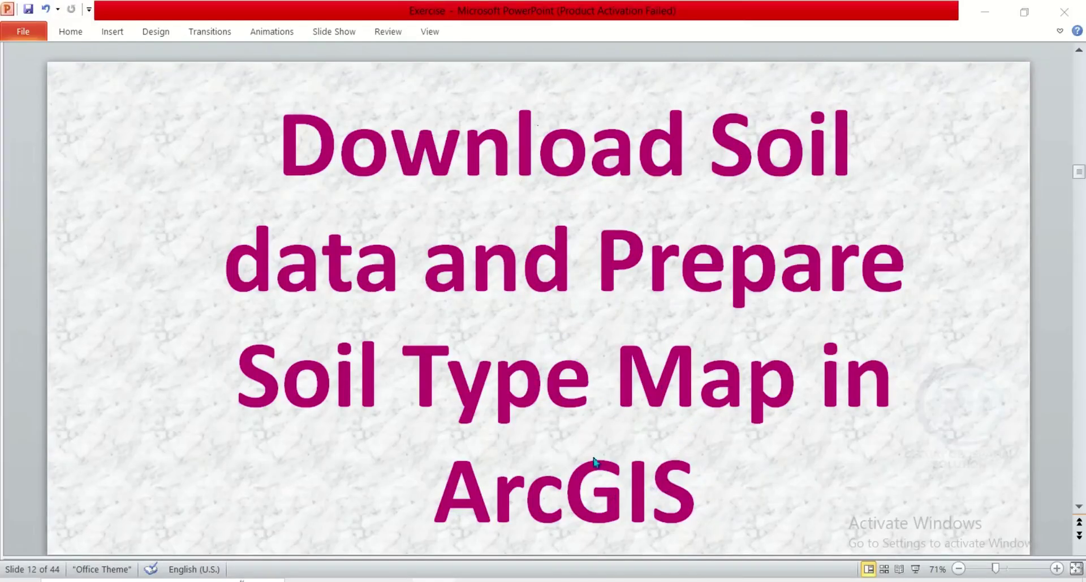
Step: Minimize the soil-map PowerPoint presentation so the browser's YouTube channel page shows
left_click(985, 11)
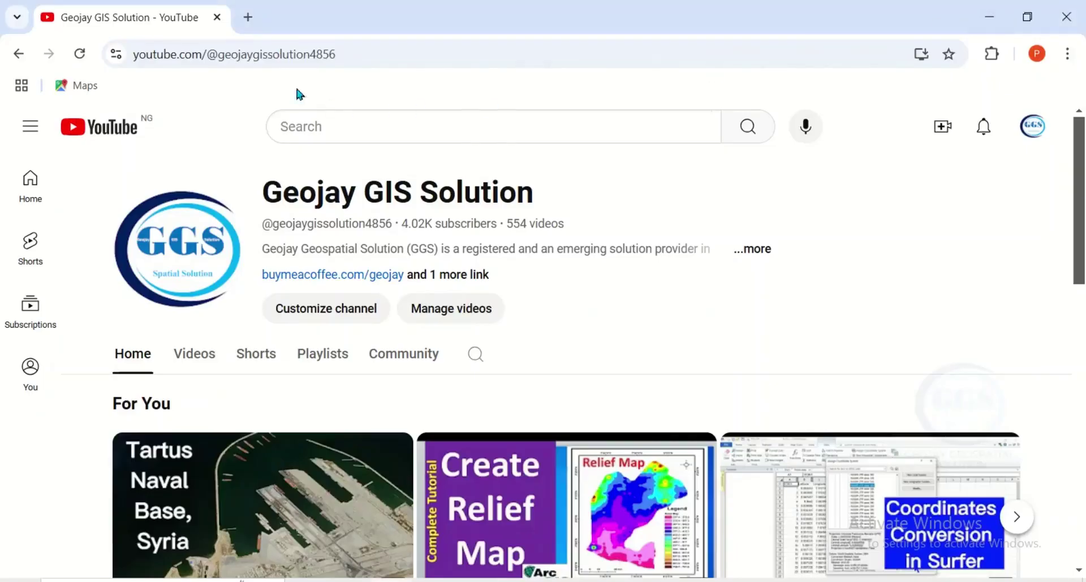
Step: Search 'FAO soil map' in a new Chrome tab and open the FAO/UNESCO Soil Map of the World result
left_click(250, 17)
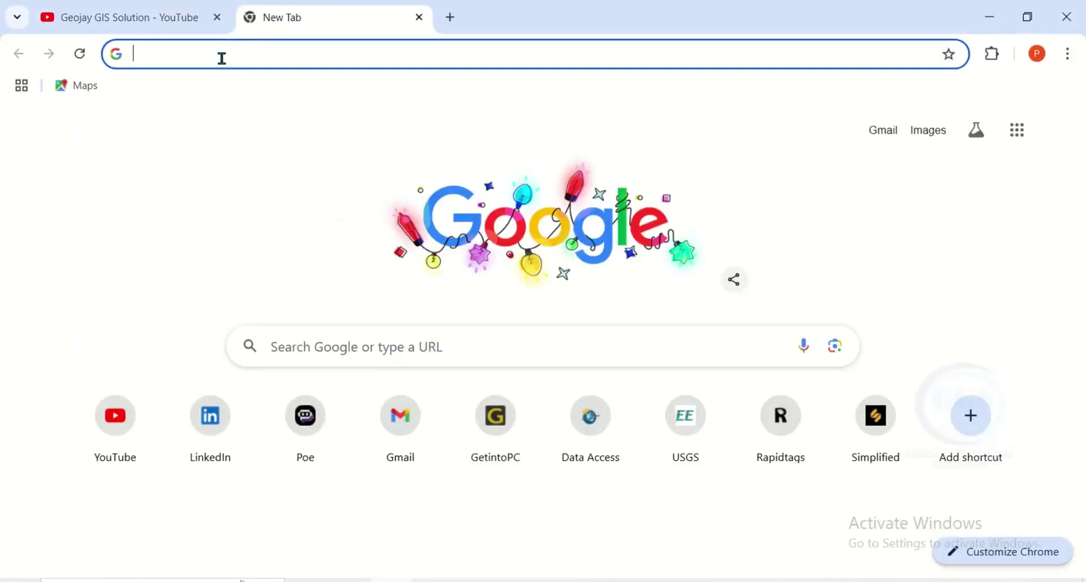
type("FAO")
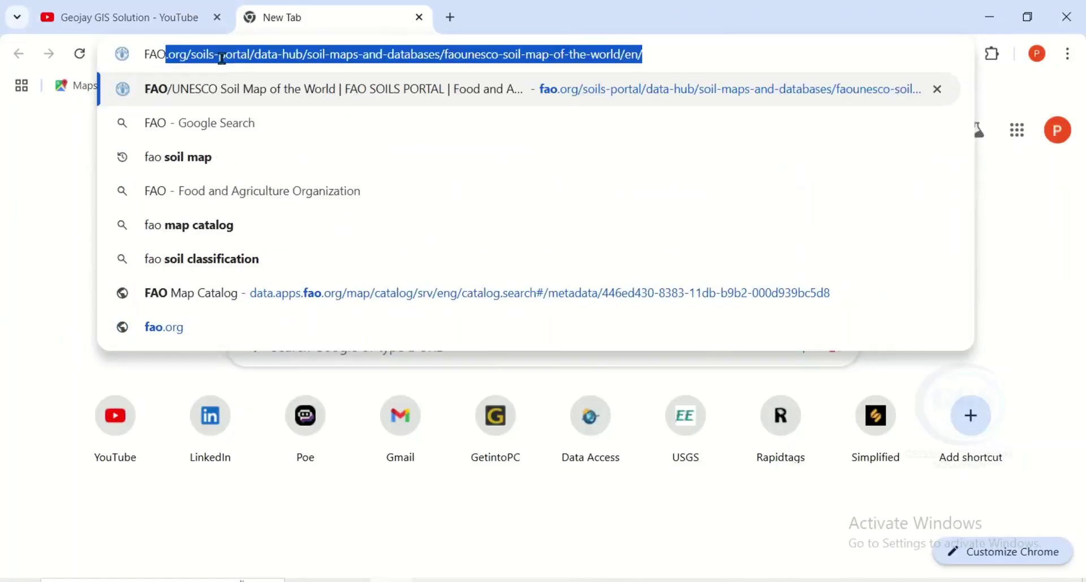
type(" so")
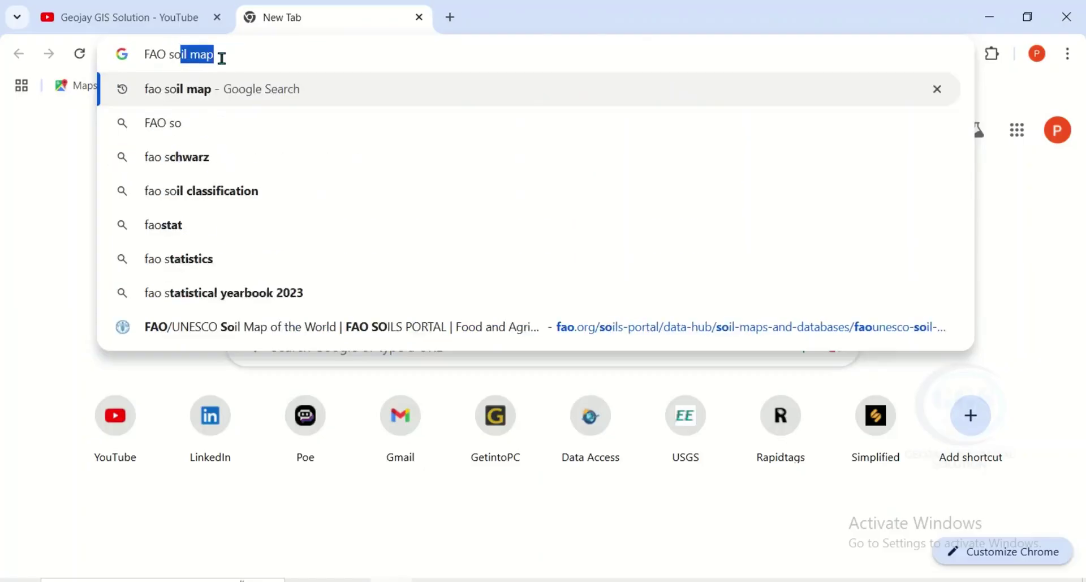
type("il map")
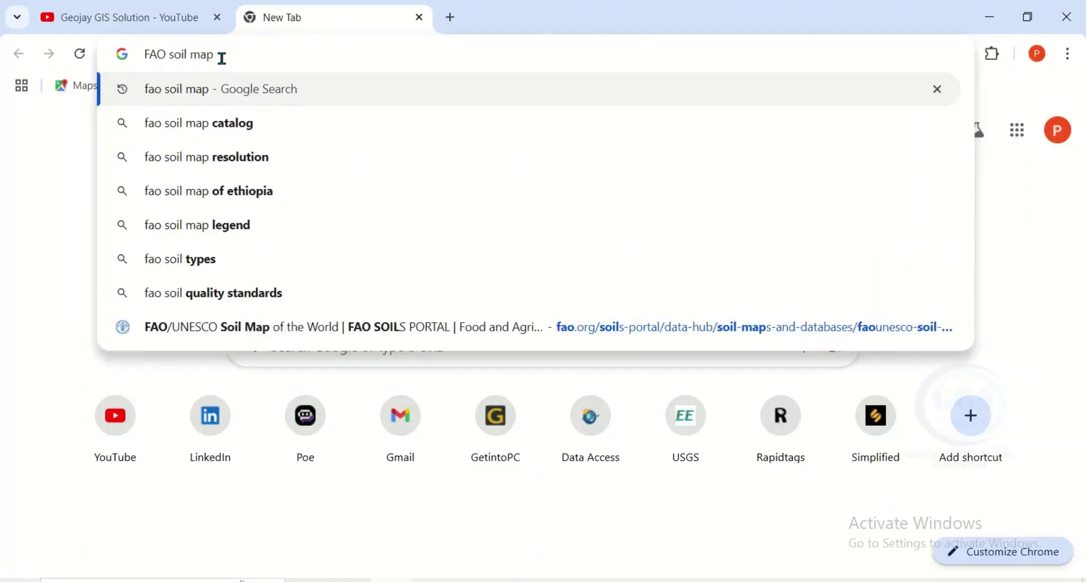
key("Return")
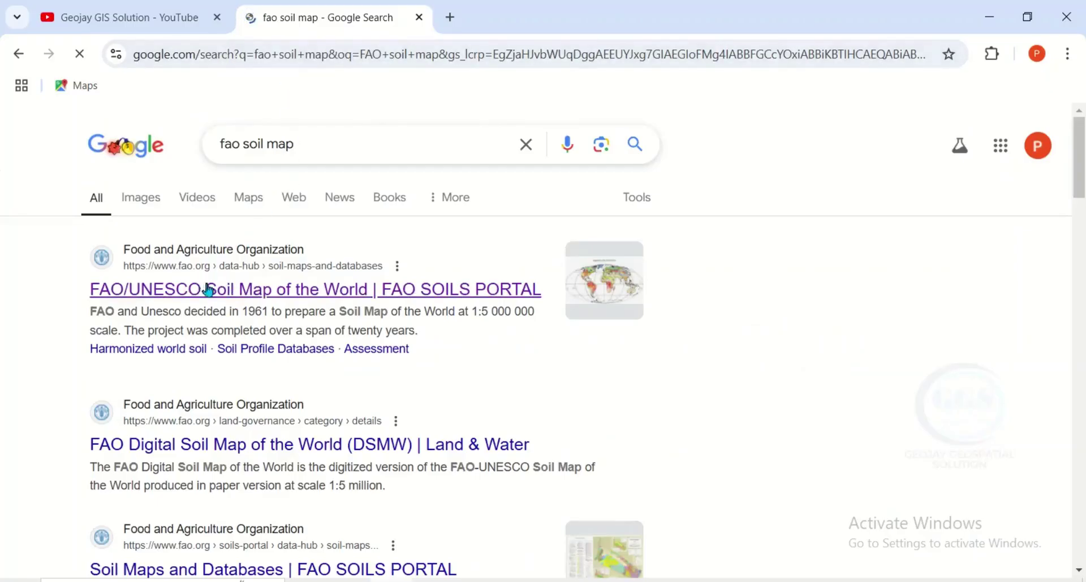
left_click(224, 296)
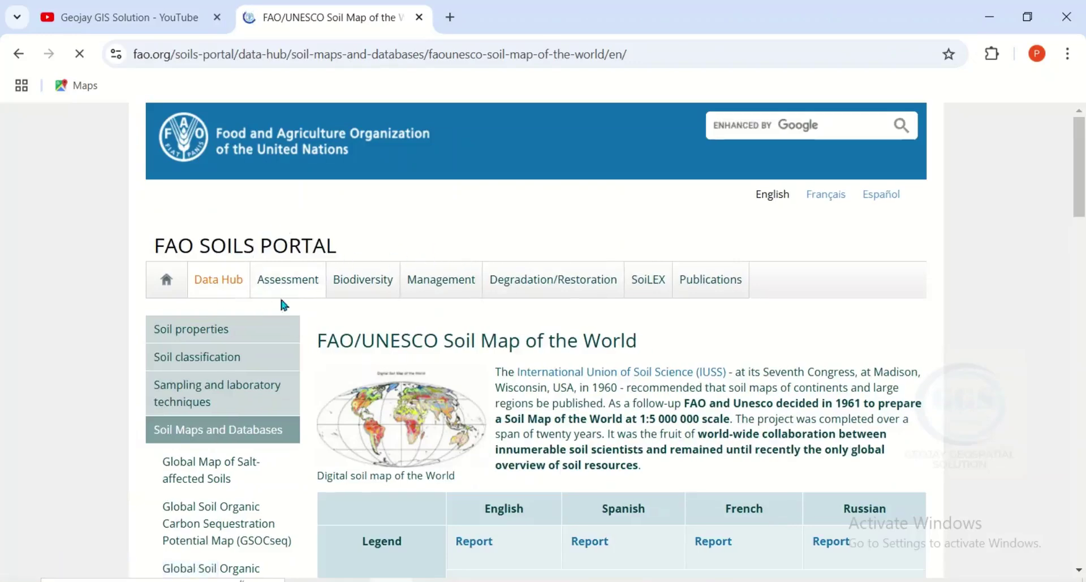
Step: Scroll through the FAO Soils Portal table of regional soil maps, then back up to the World row
scroll(374, 277, "down", 3)
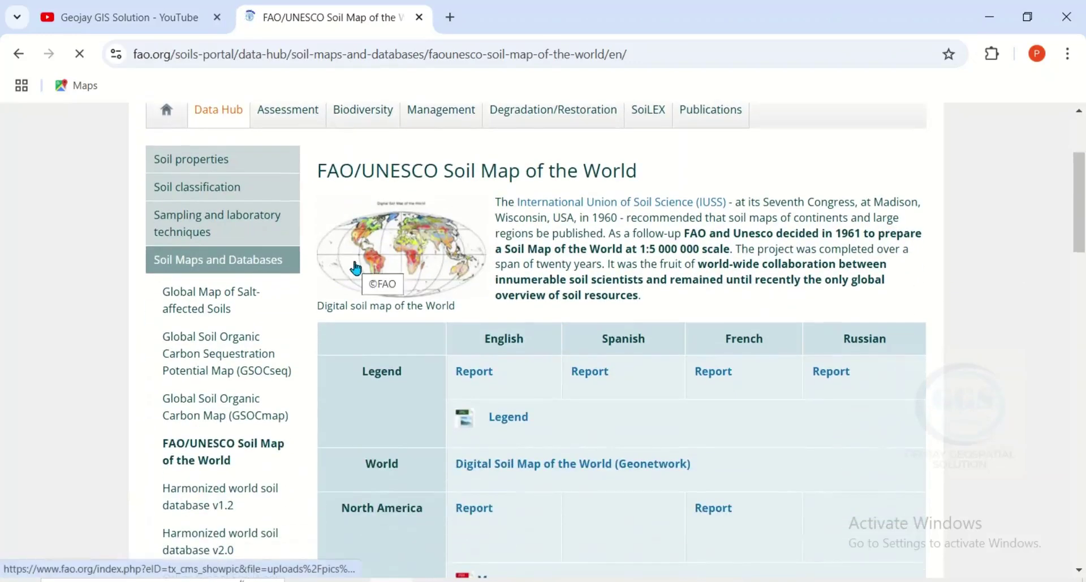
scroll(356, 271, "down", 3)
scroll(360, 273, "down", 9)
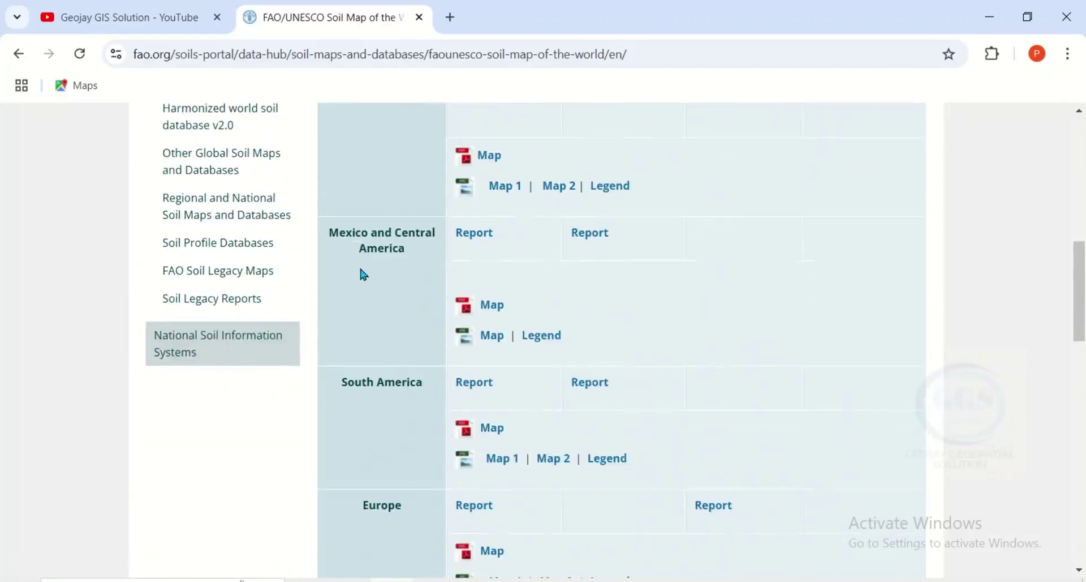
scroll(363, 272, "down", 10)
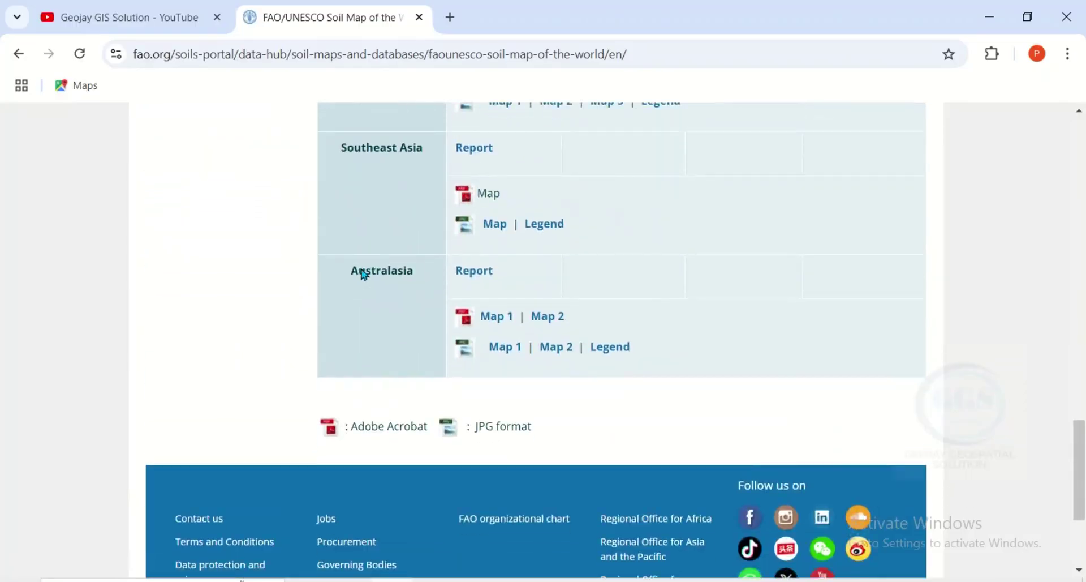
scroll(360, 267, "up", 7)
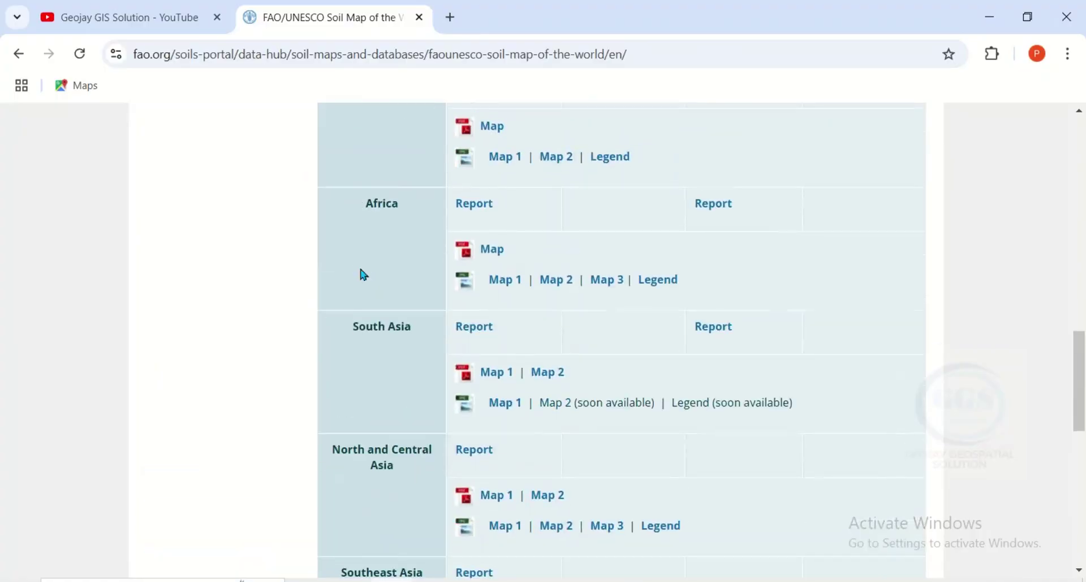
scroll(363, 273, "up", 17)
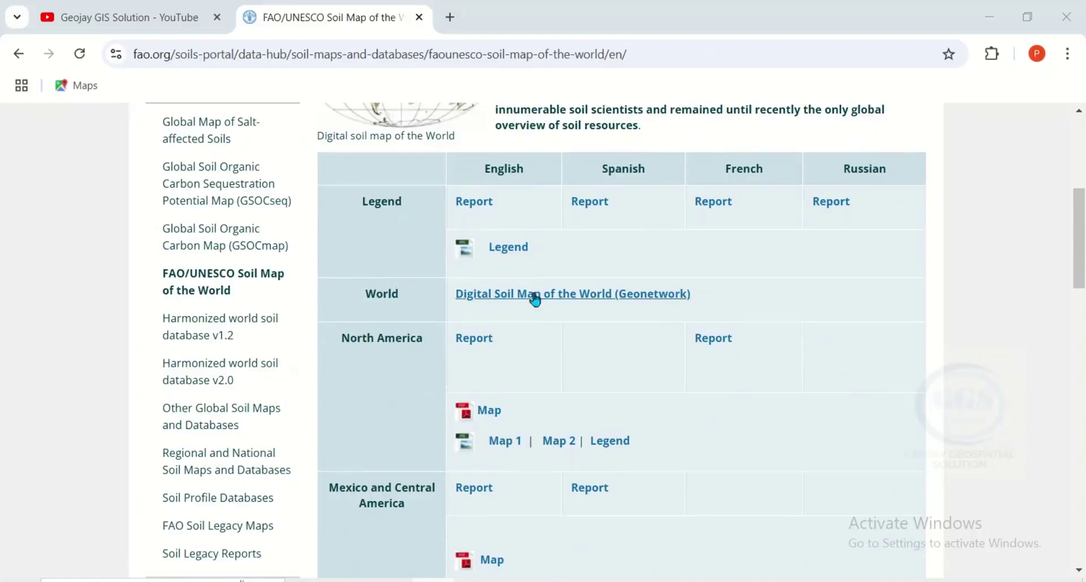
Step: Open the Digital Soil Map of the World record in the FAO Map Catalog
left_click(635, 296)
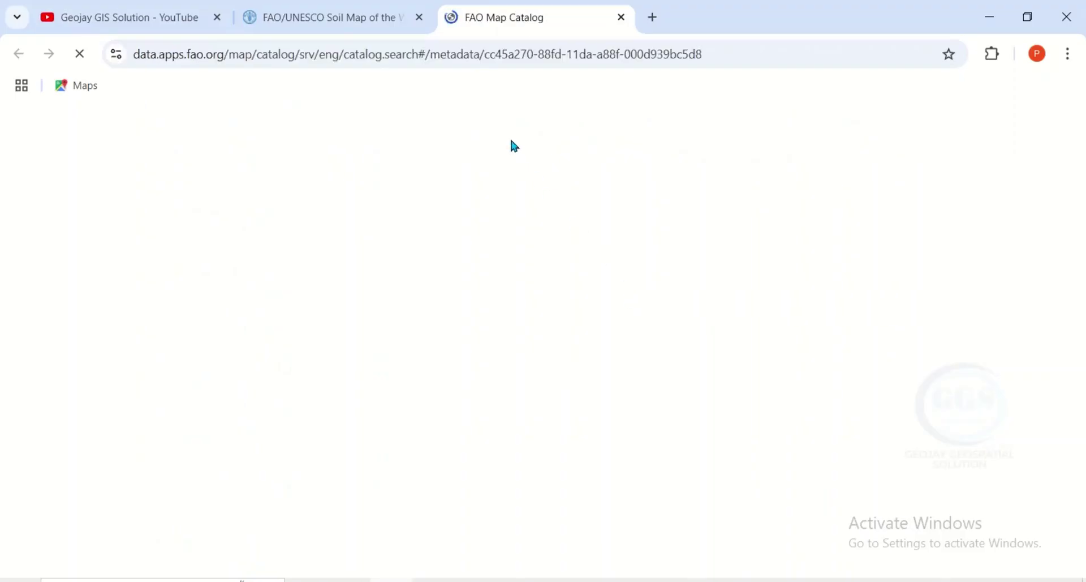
scroll(306, 319, "down", 2)
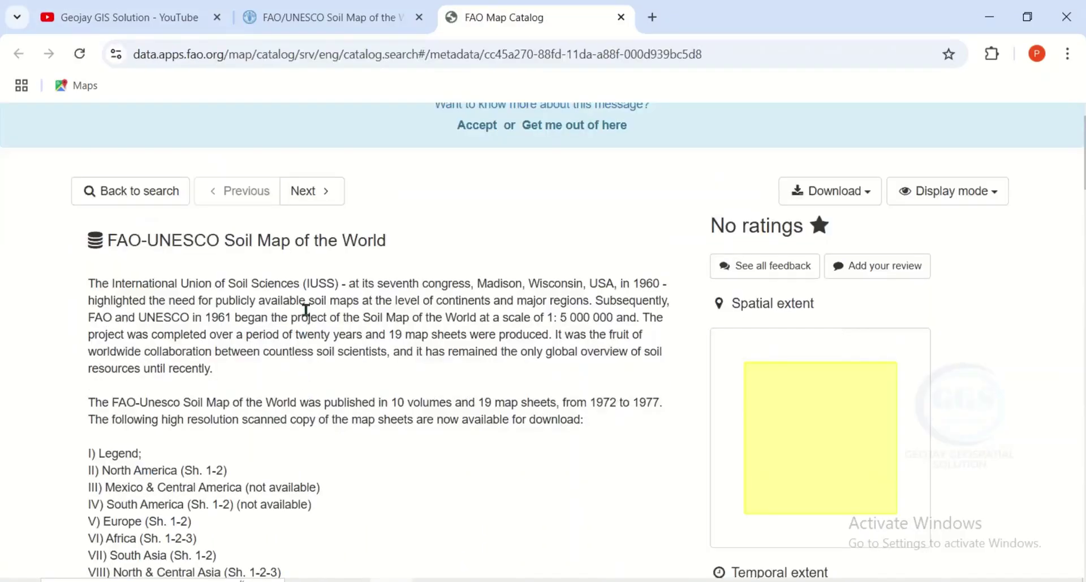
left_click(314, 193)
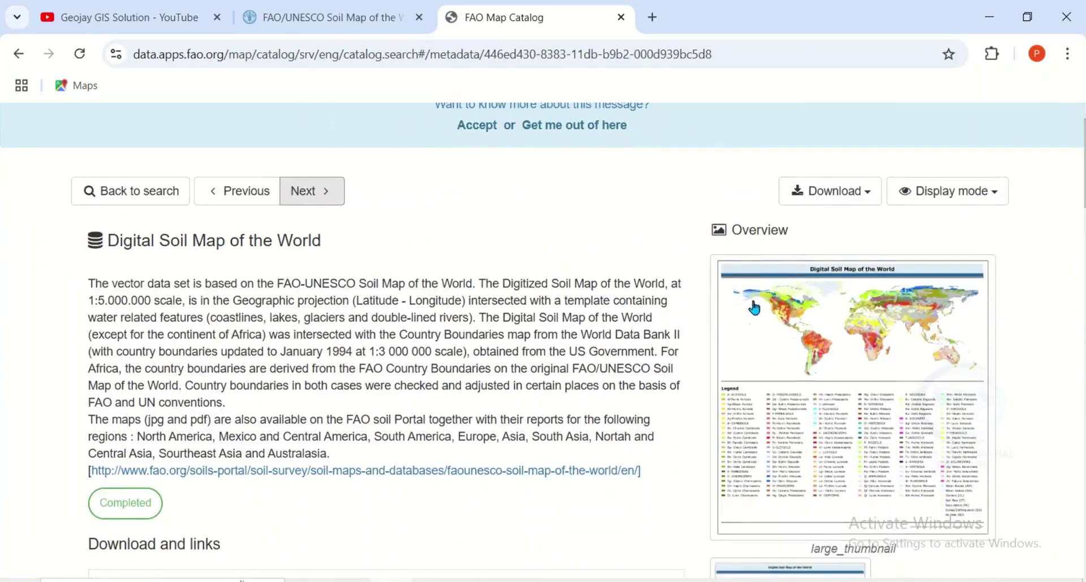
scroll(742, 324, "down", 1)
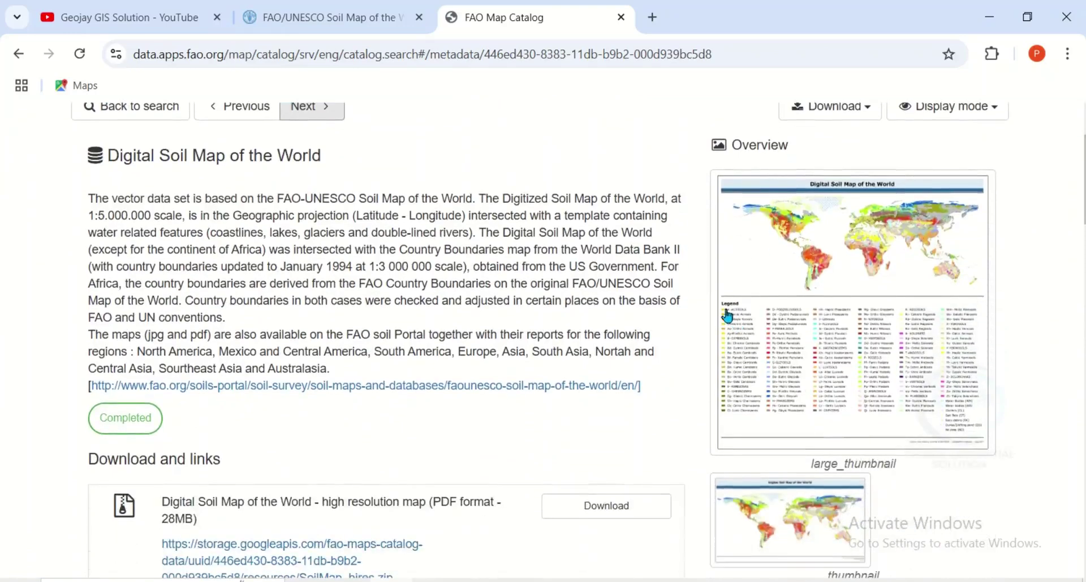
scroll(874, 205, "up", 1)
Step: Check the export options, then scroll to the download links listing the ESRI shapefile
left_click(866, 195)
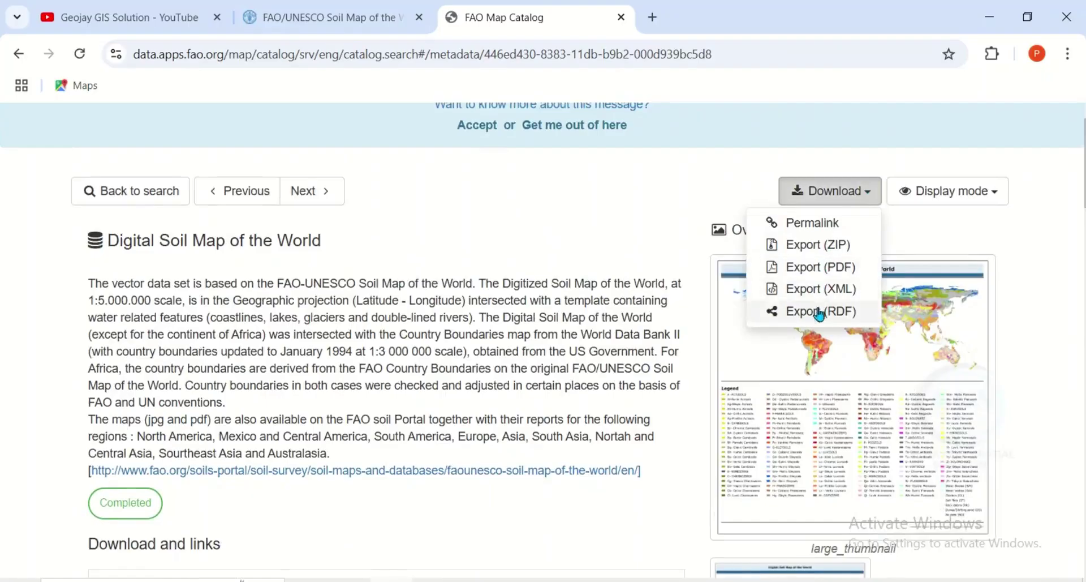
left_click(907, 234)
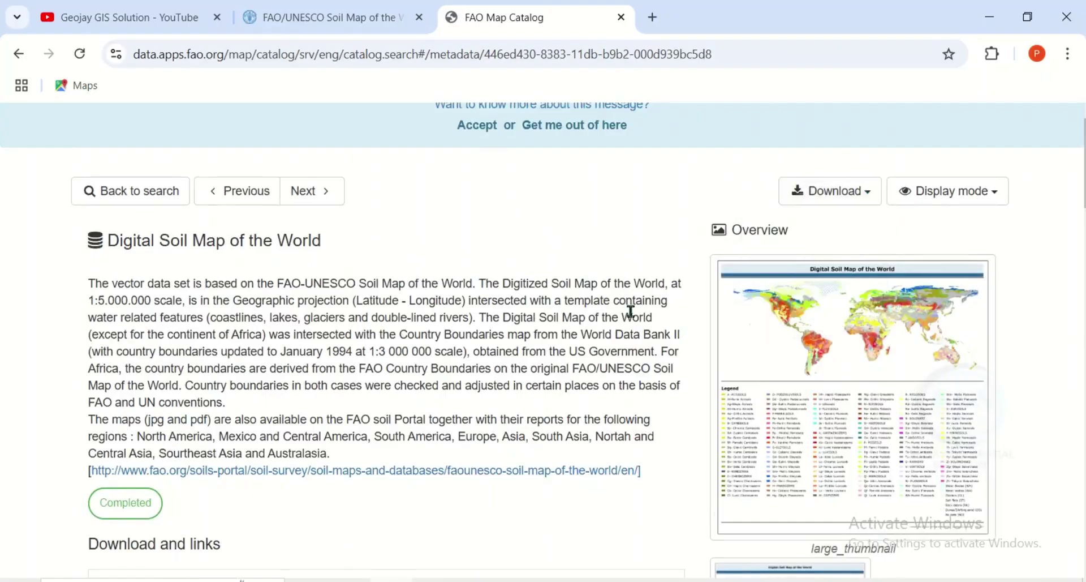
scroll(396, 362, "down", 2)
scroll(396, 362, "down", 2)
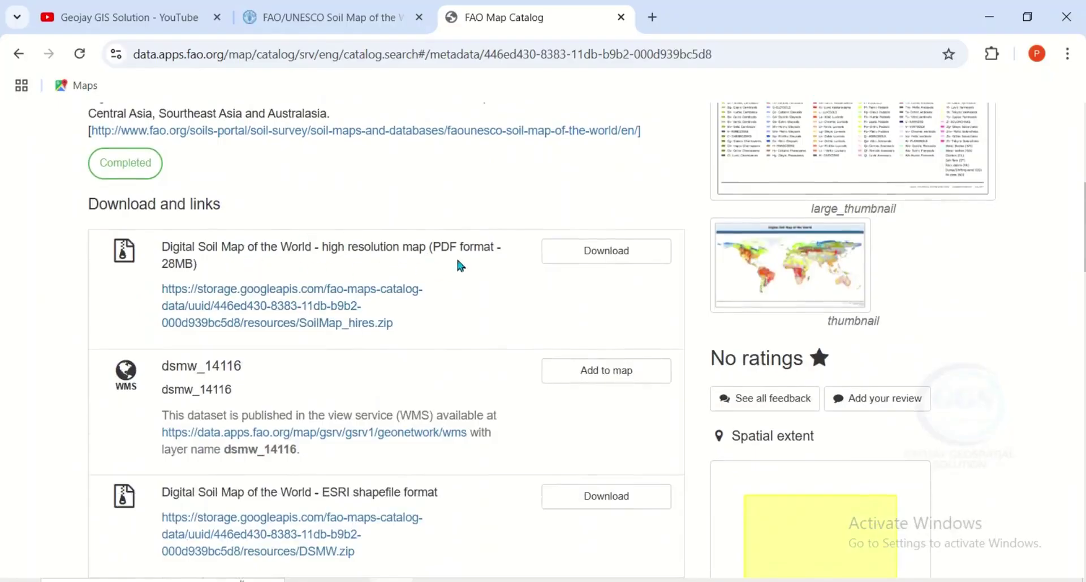
scroll(463, 262, "down", 3)
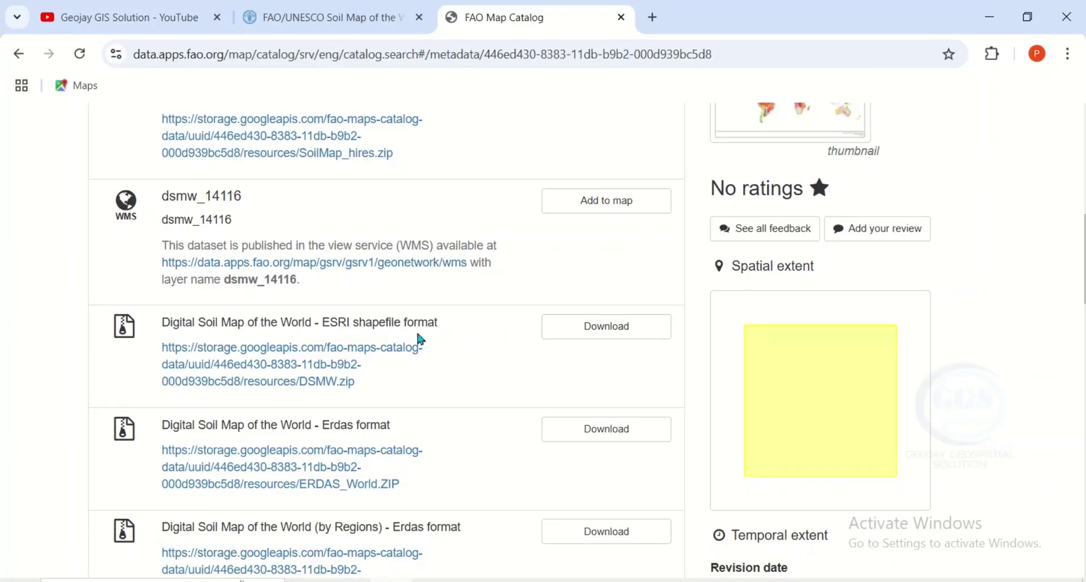
scroll(400, 520, "down", 10)
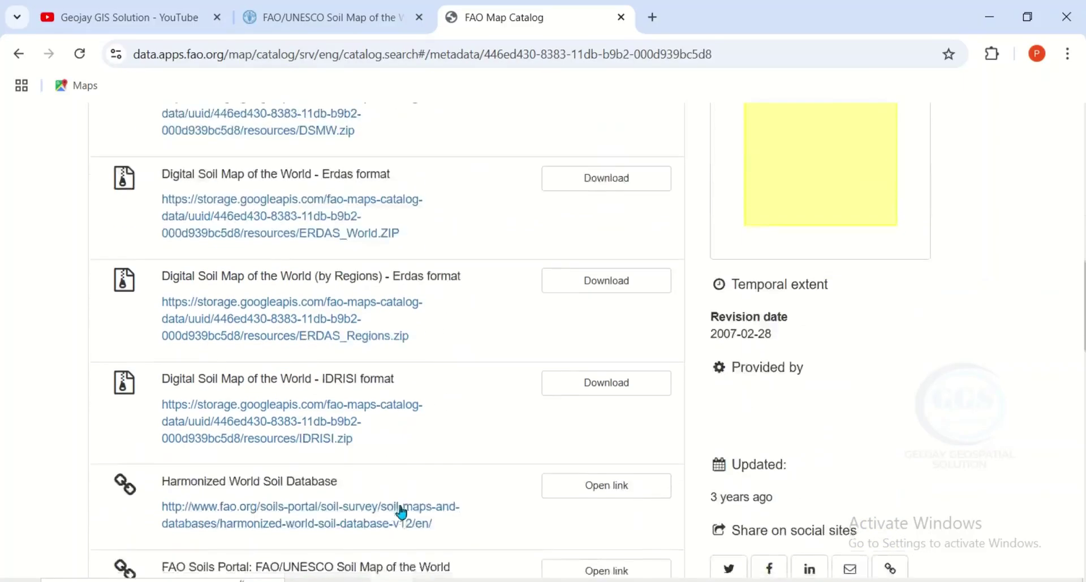
scroll(405, 427, "up", 6)
scroll(399, 403, "up", 3)
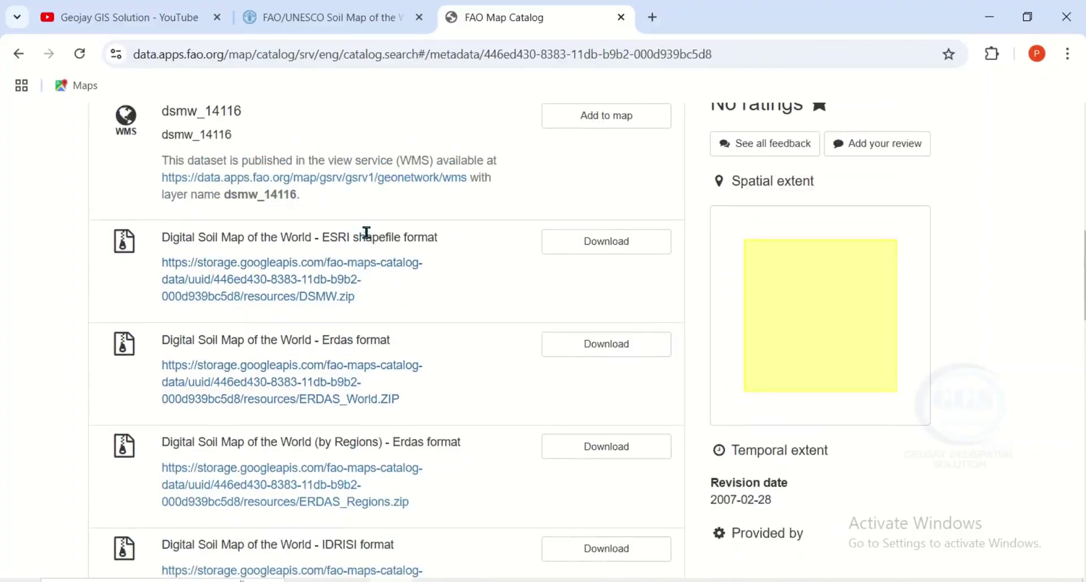
Step: Download the ESRI shapefile archive DSMW.zip with Internet Download Manager
left_click(573, 246)
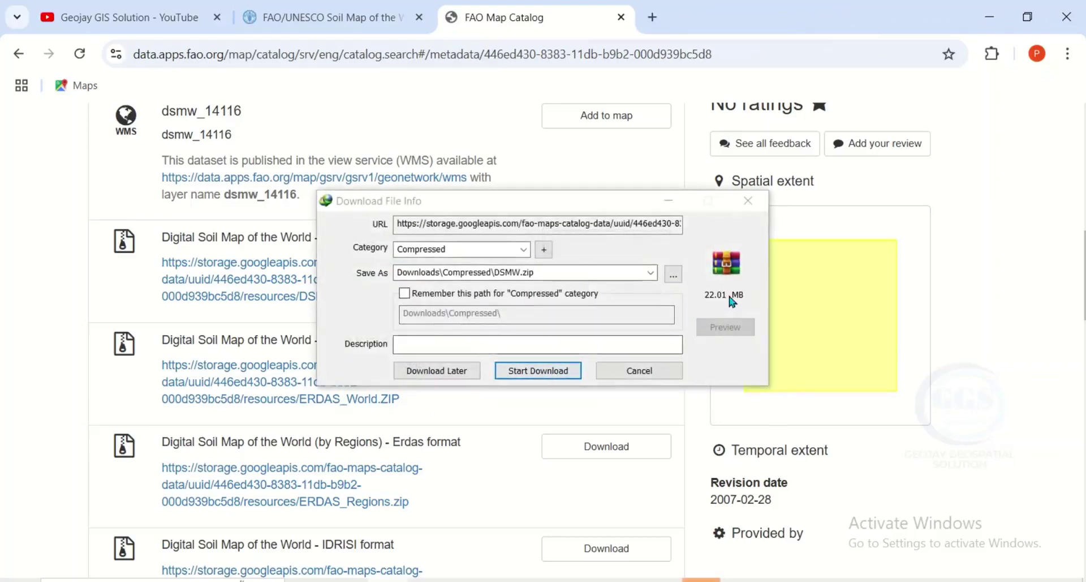
left_click(532, 371)
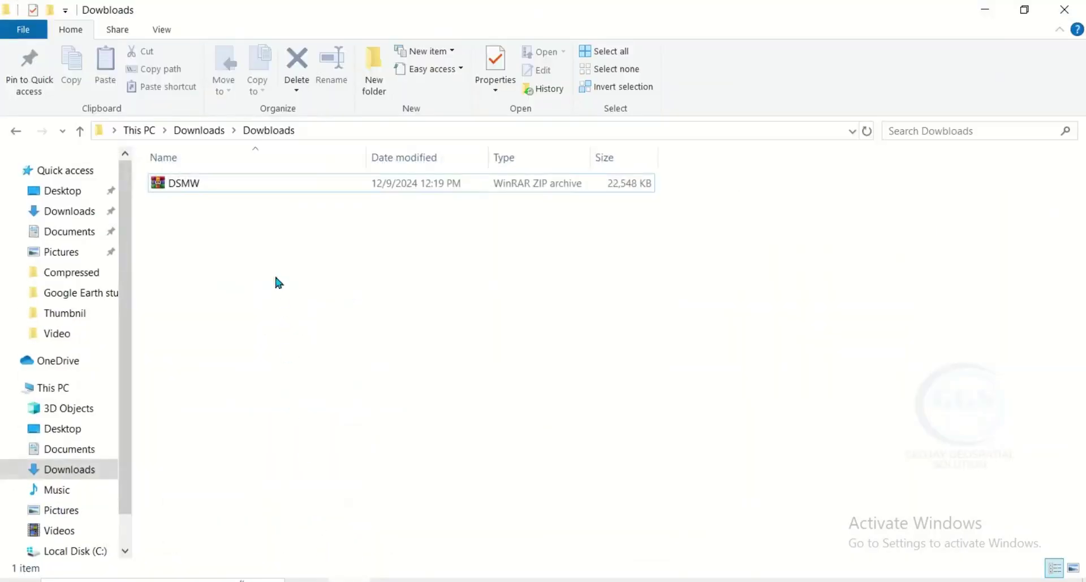
Step: Extract DSMW.zip into the Downloads folder with Extract Here
left_click(189, 190)
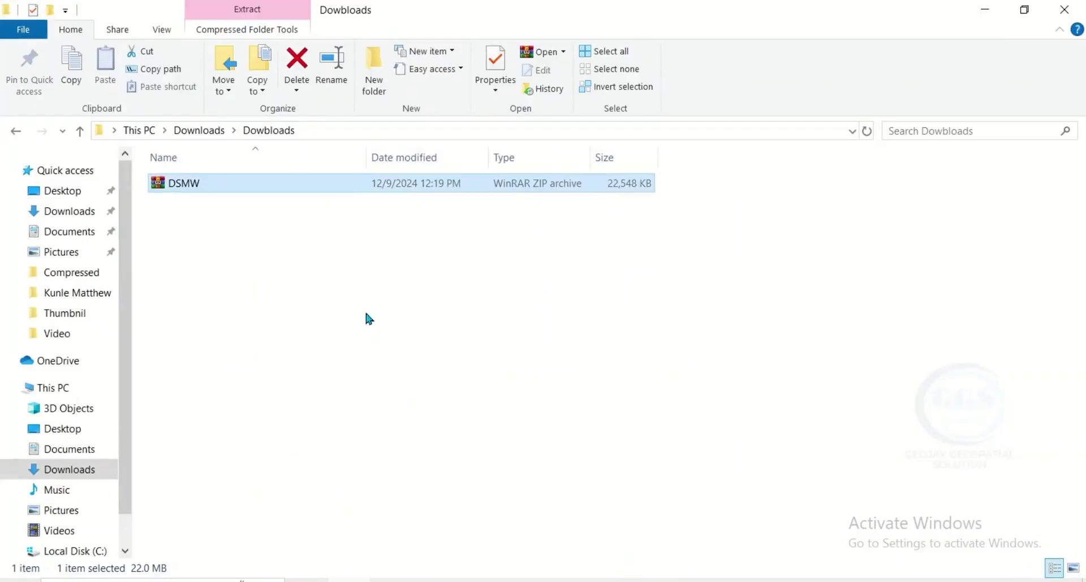
left_click(294, 203)
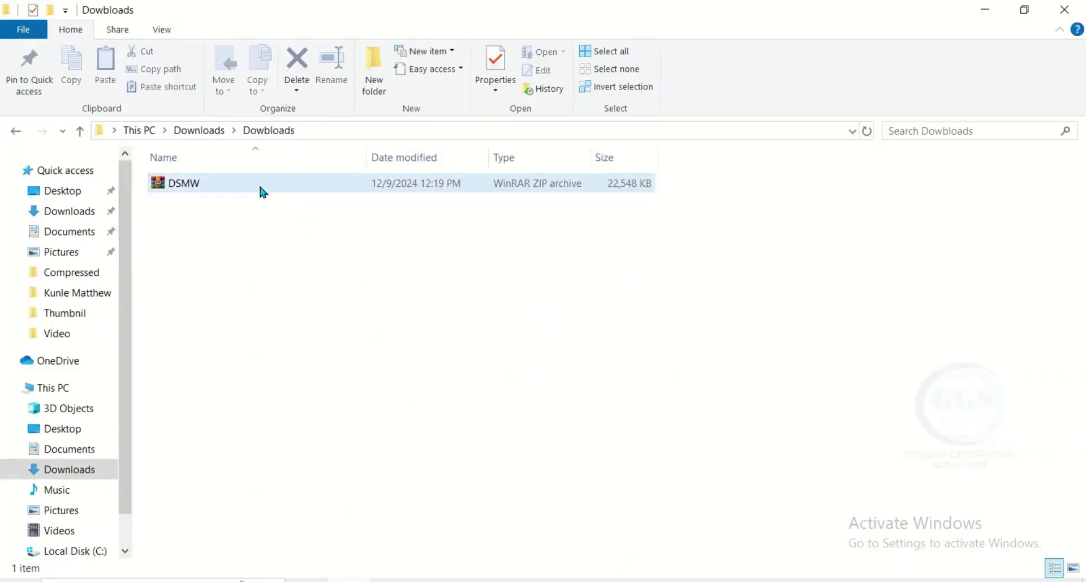
right_click(240, 183)
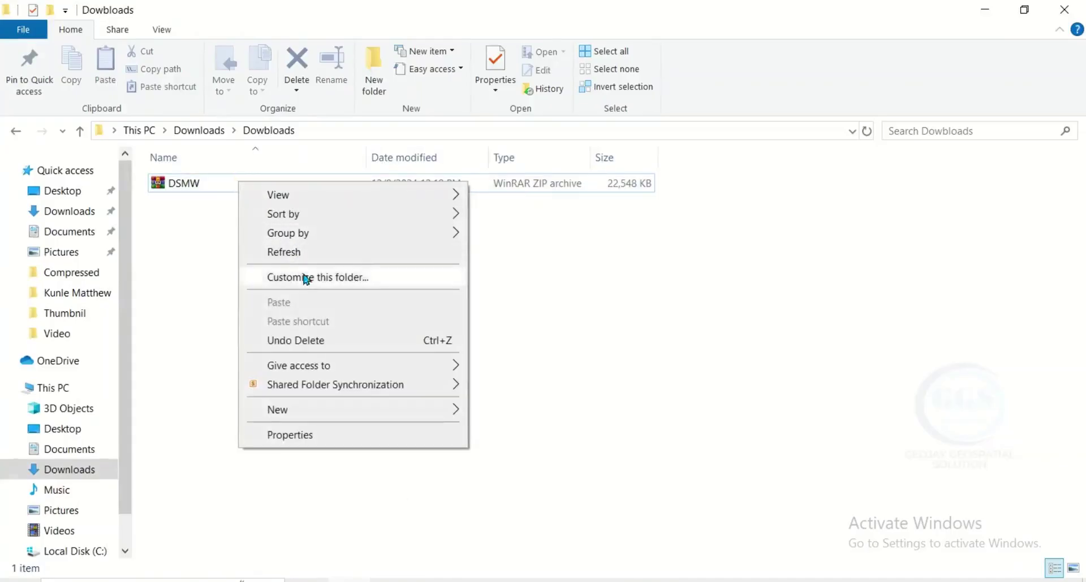
right_click(210, 185)
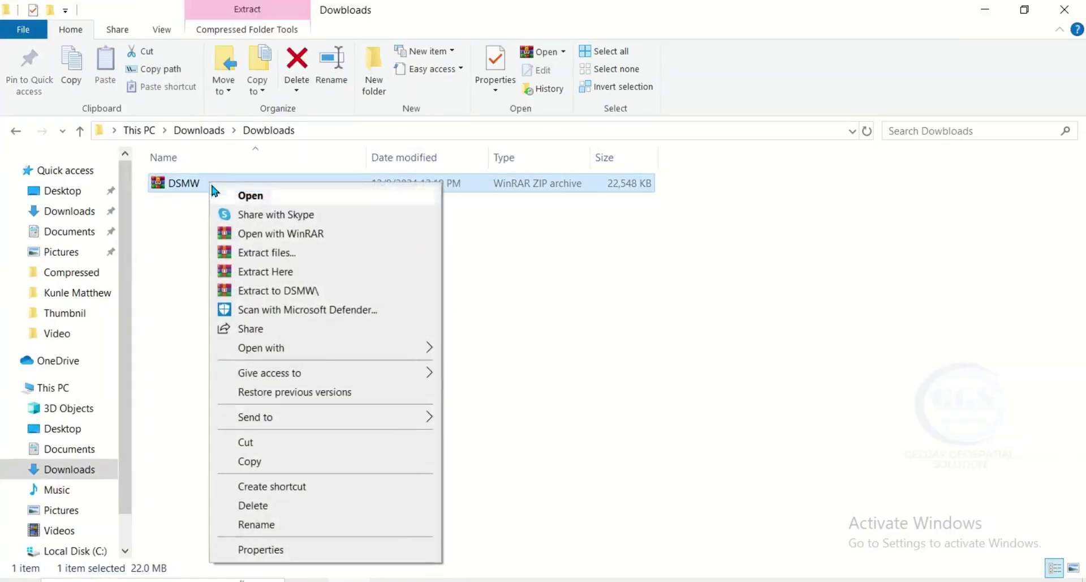
left_click(265, 273)
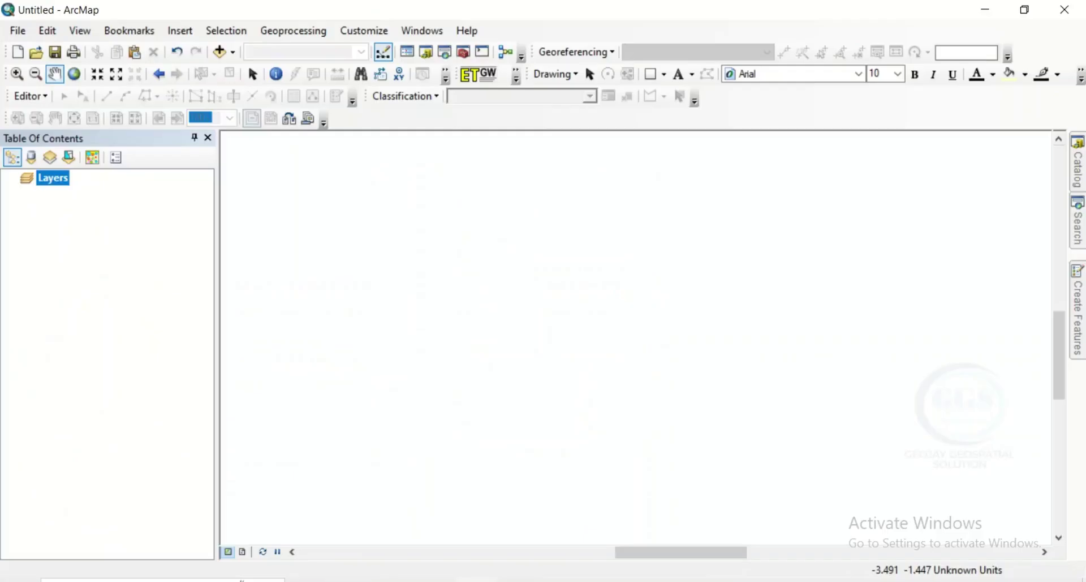
Step: Add DSMW.shp to the ArcMap map, accepting the unknown spatial reference warning
left_click(220, 54)
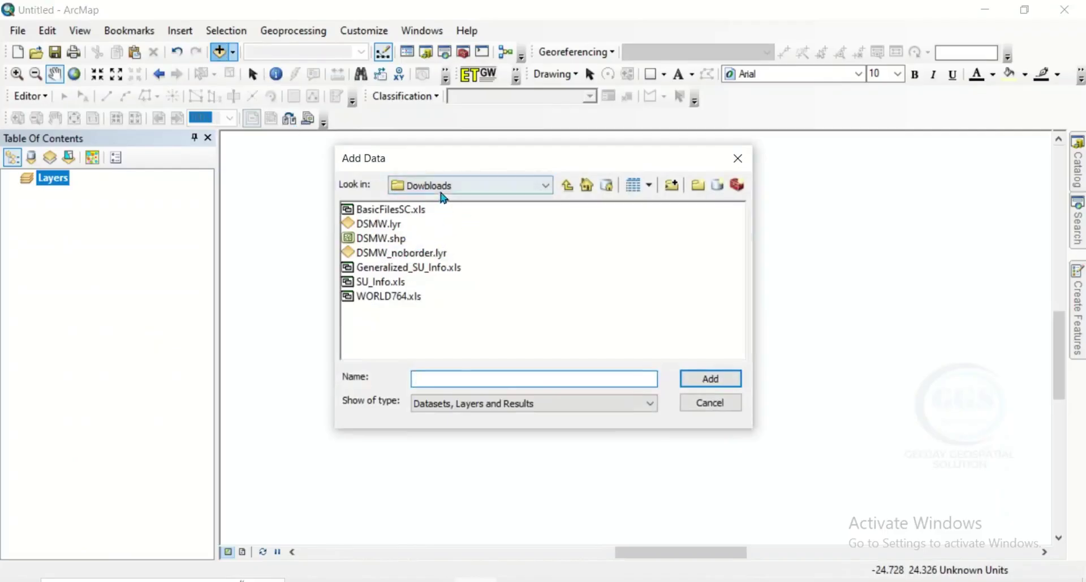
left_click(385, 241)
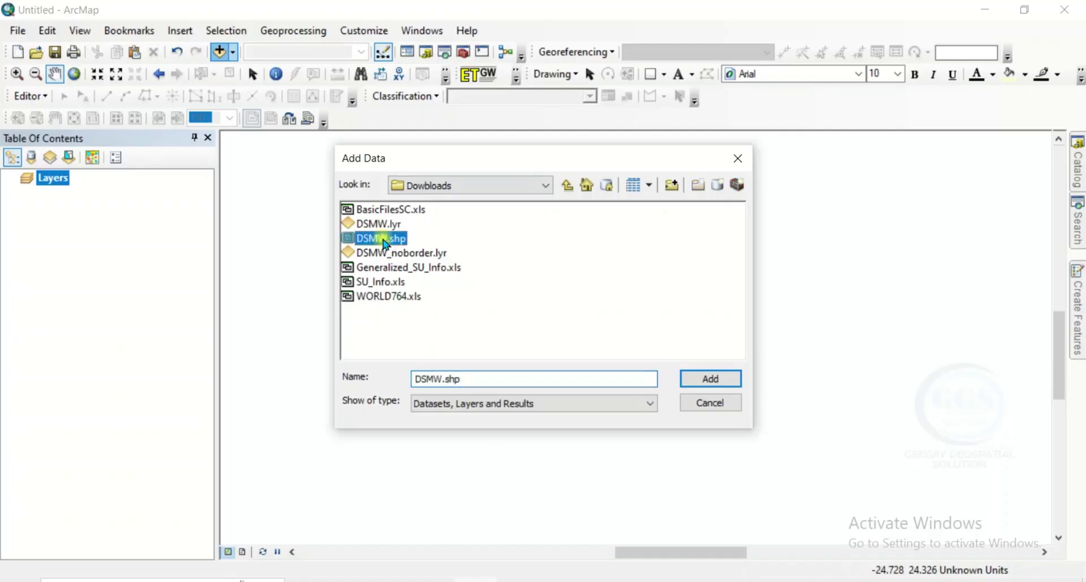
left_click(702, 380)
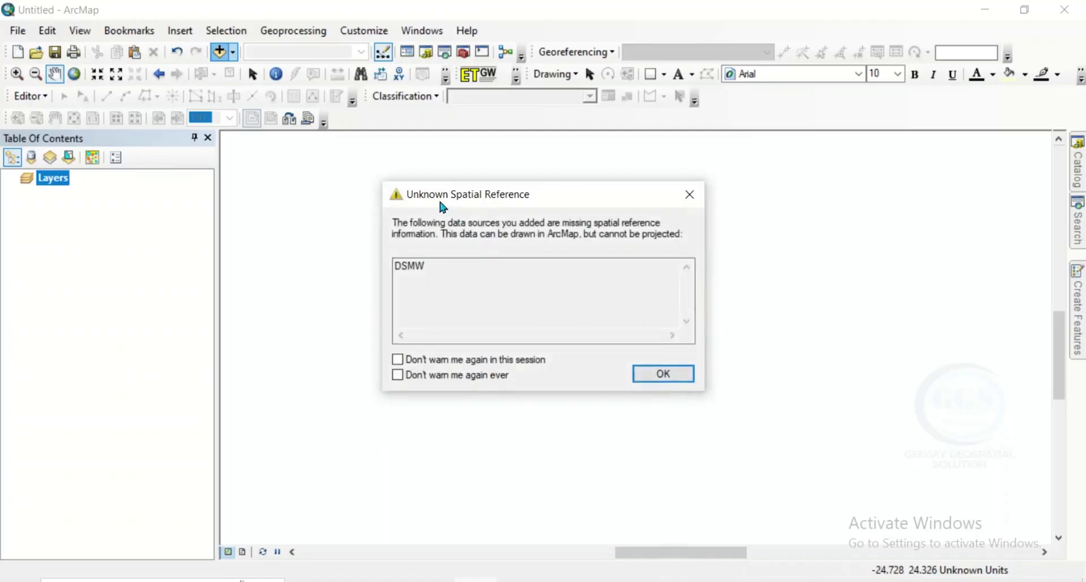
left_click(652, 380)
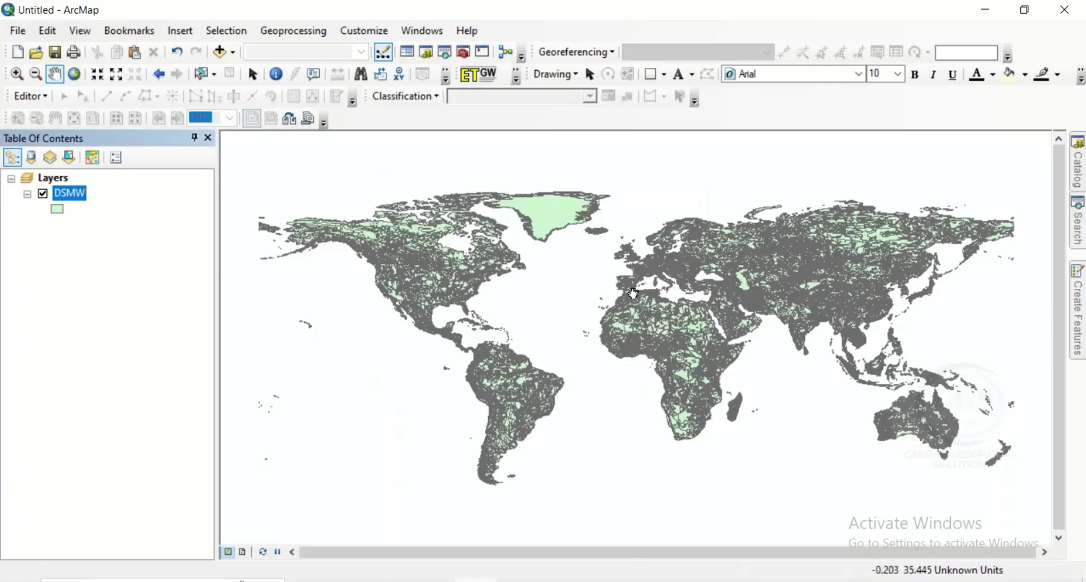
right_click(78, 201)
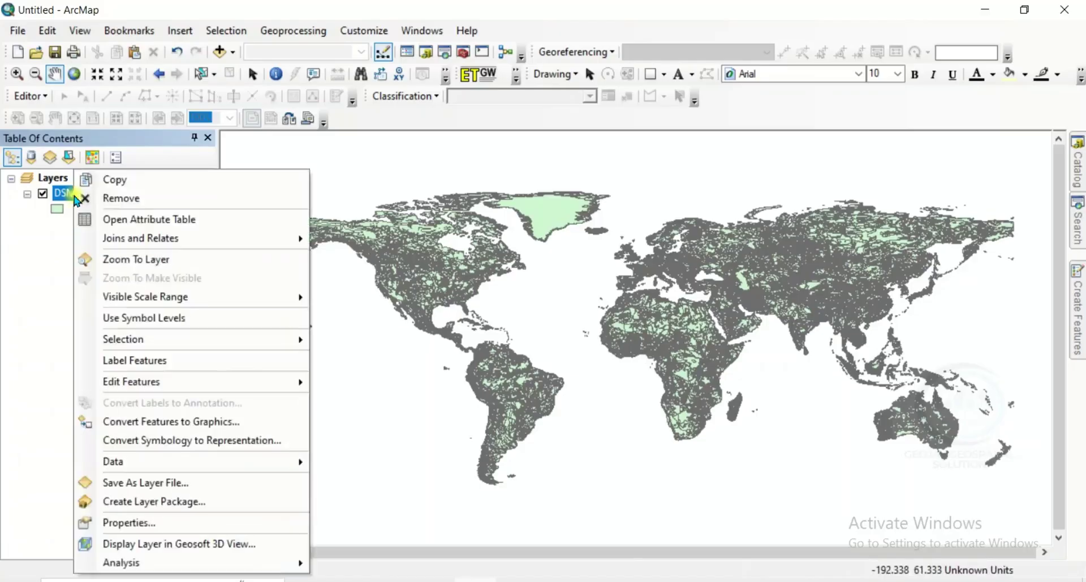
left_click(127, 220)
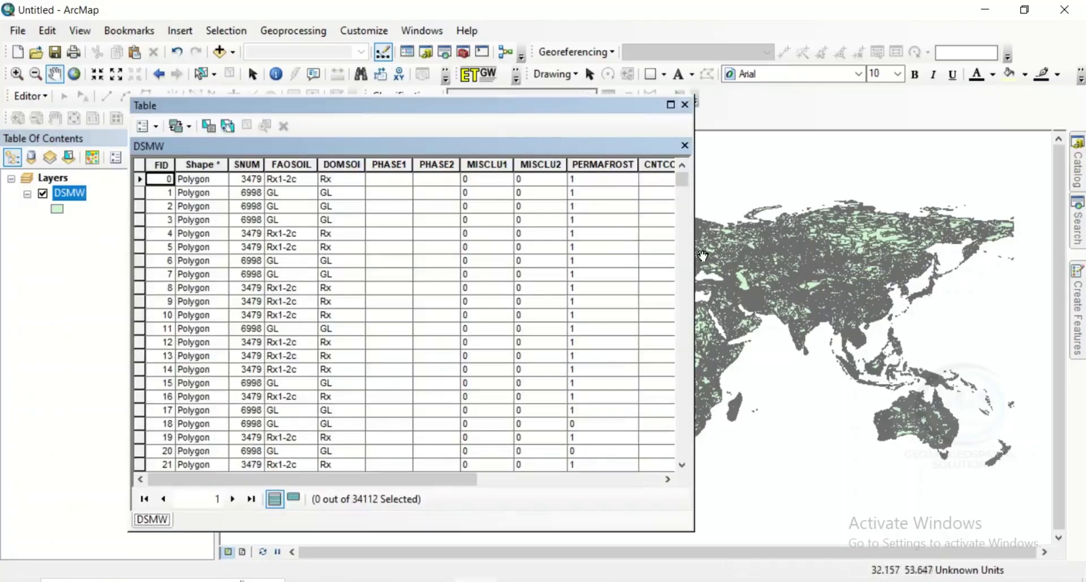
left_click_drag(695, 251, 981, 255)
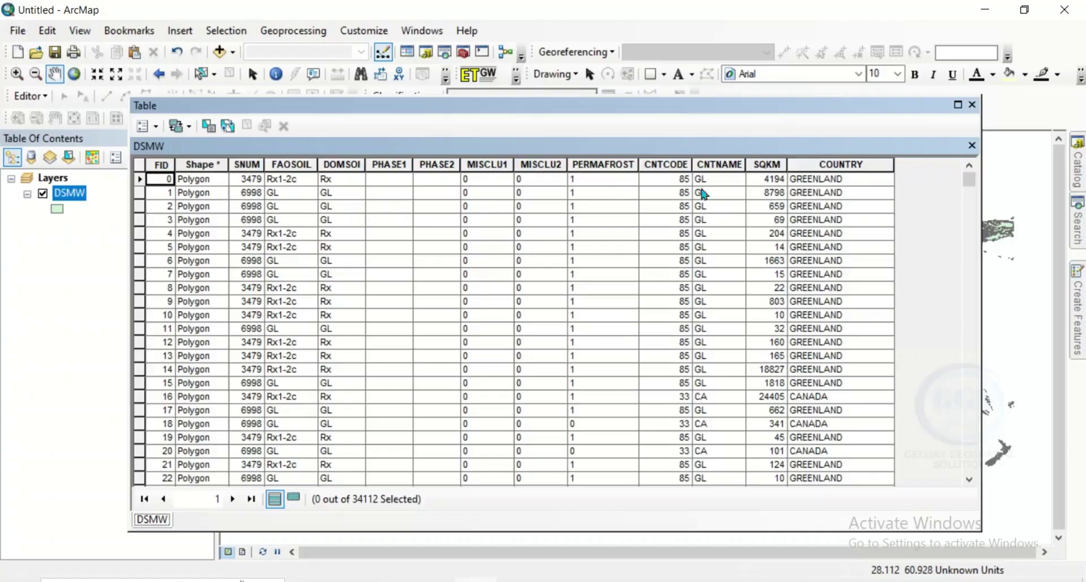
left_click(973, 105)
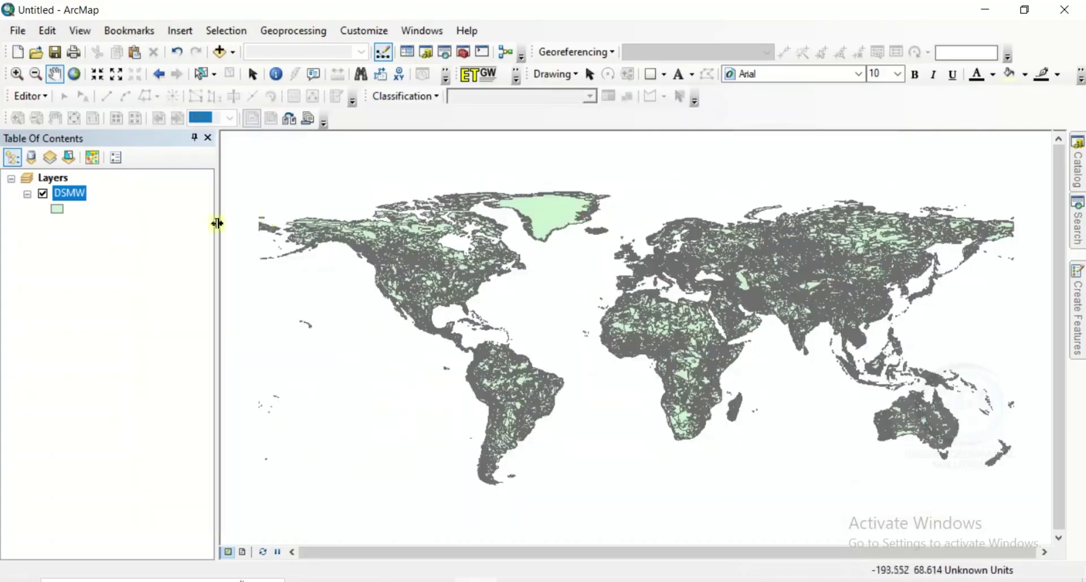
Step: Set the DSMW layer's symbology to Categories, Unique values on the DOMSOI field
right_click(69, 194)
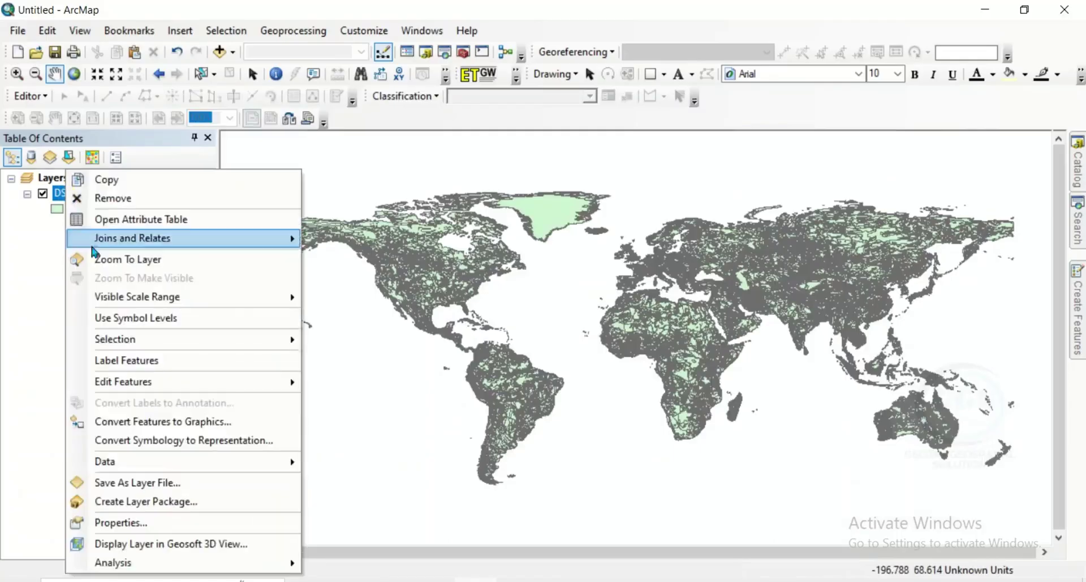
left_click(126, 520)
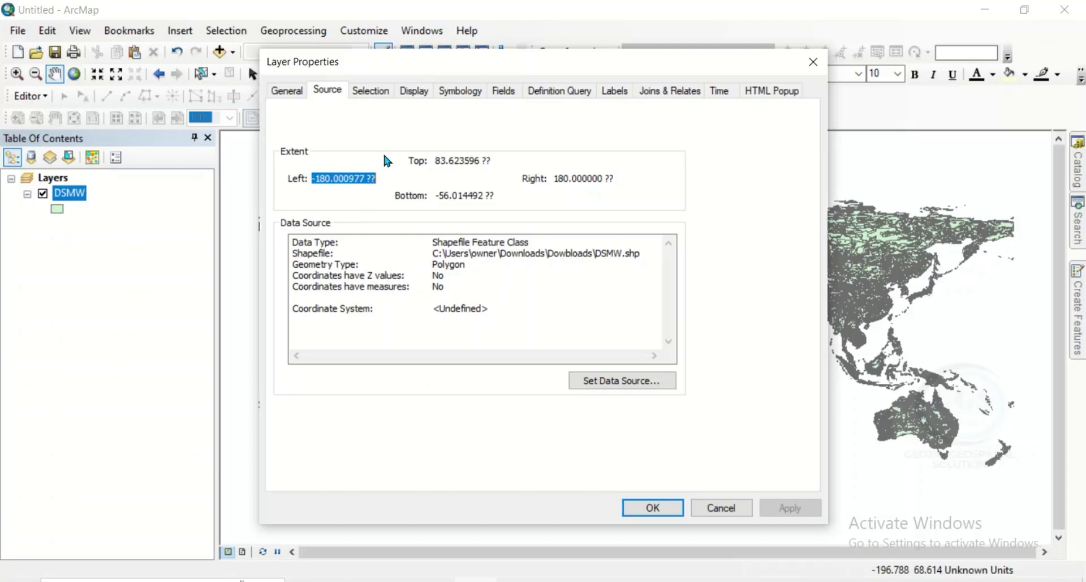
left_click(461, 91)
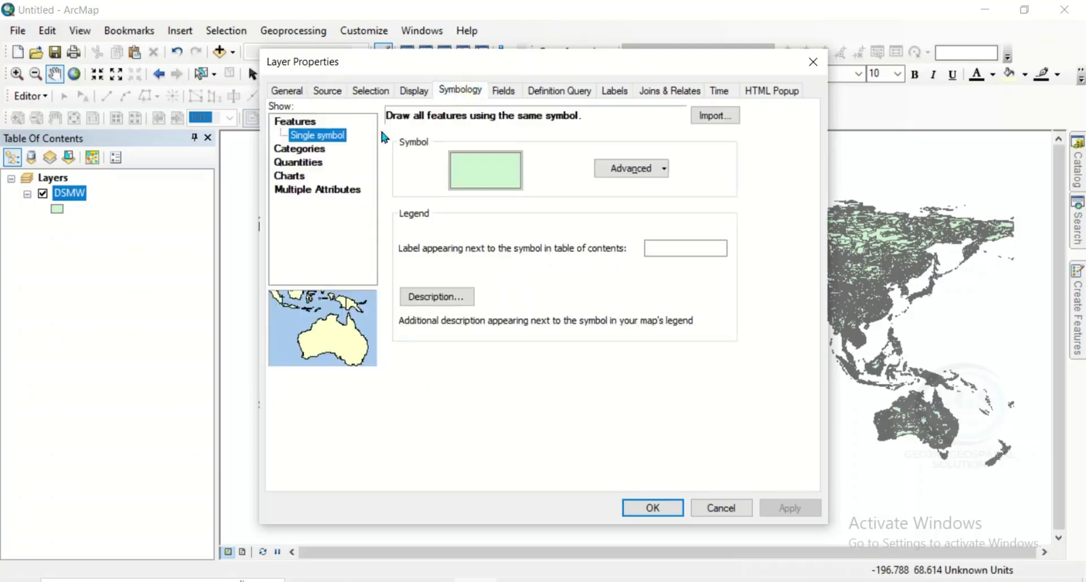
left_click(298, 151)
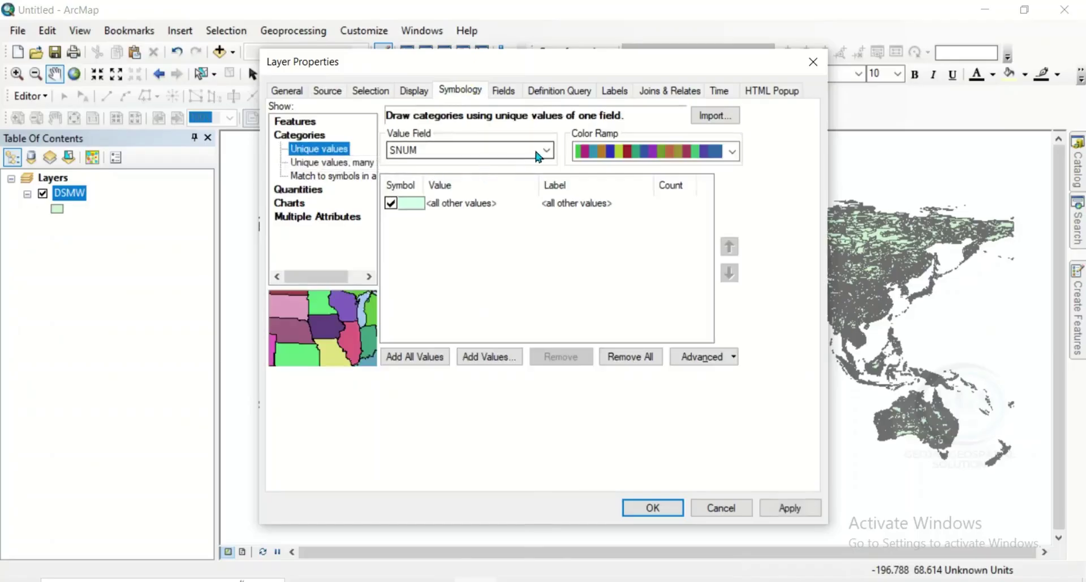
left_click(547, 151)
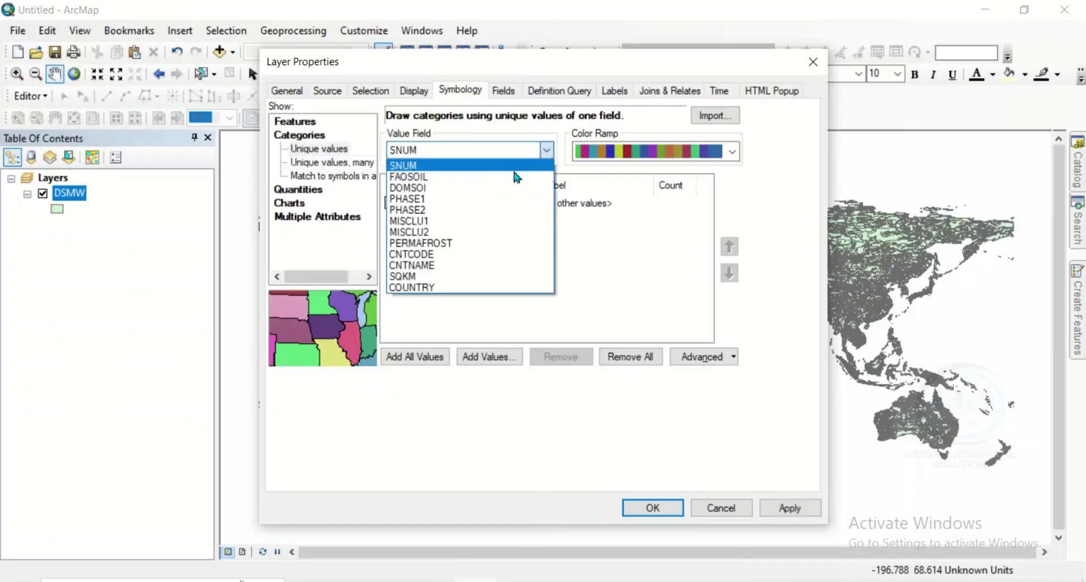
left_click(414, 188)
Step: Add all DOMSOI values without 'all other values', apply a multi-colour ramp, then view the attribute table
left_click(406, 360)
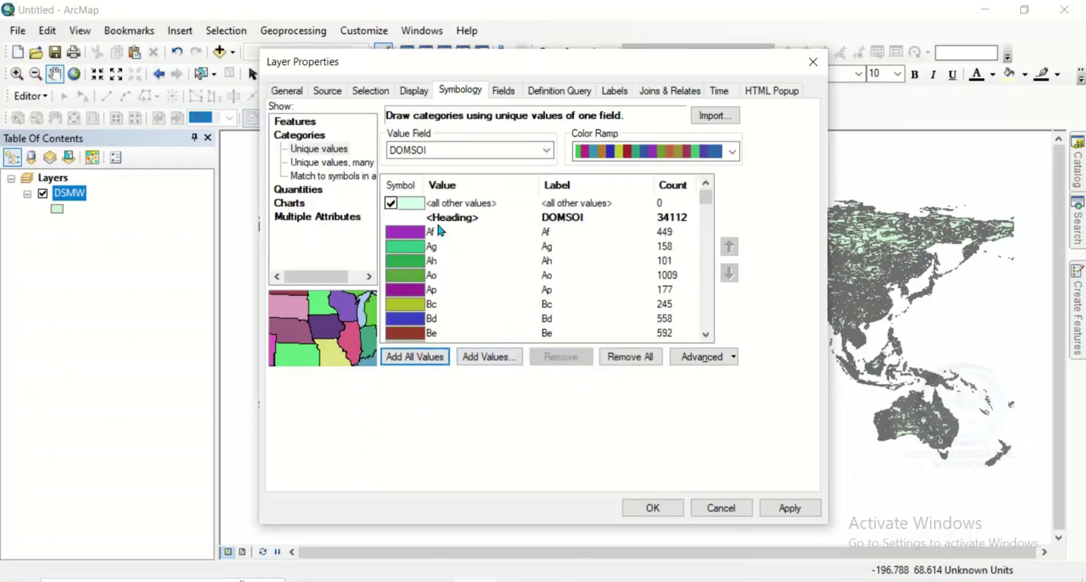
left_click(391, 203)
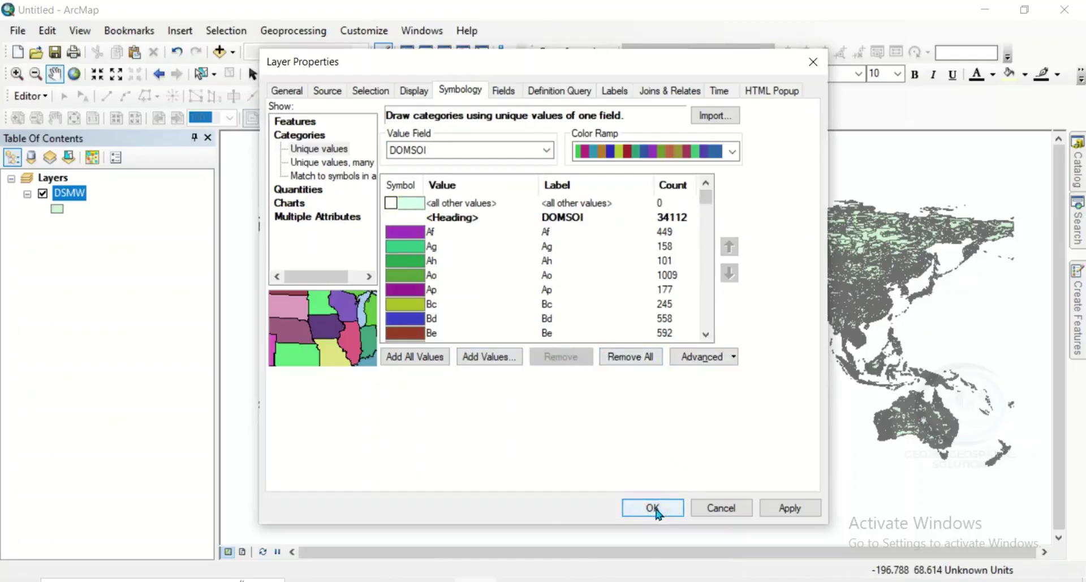
scroll(730, 161, "down", 1)
left_click(732, 152)
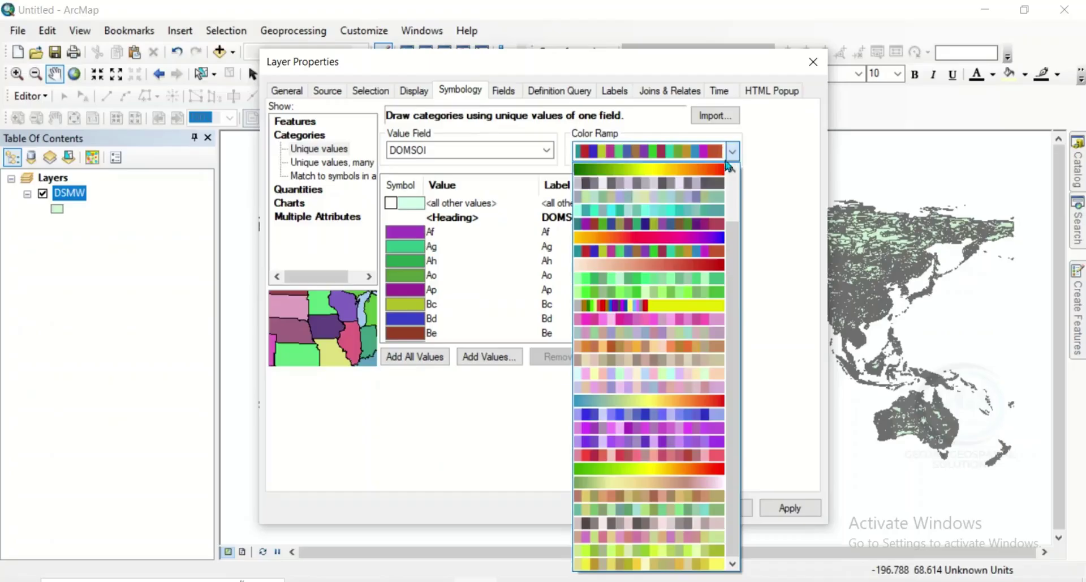
left_click(633, 254)
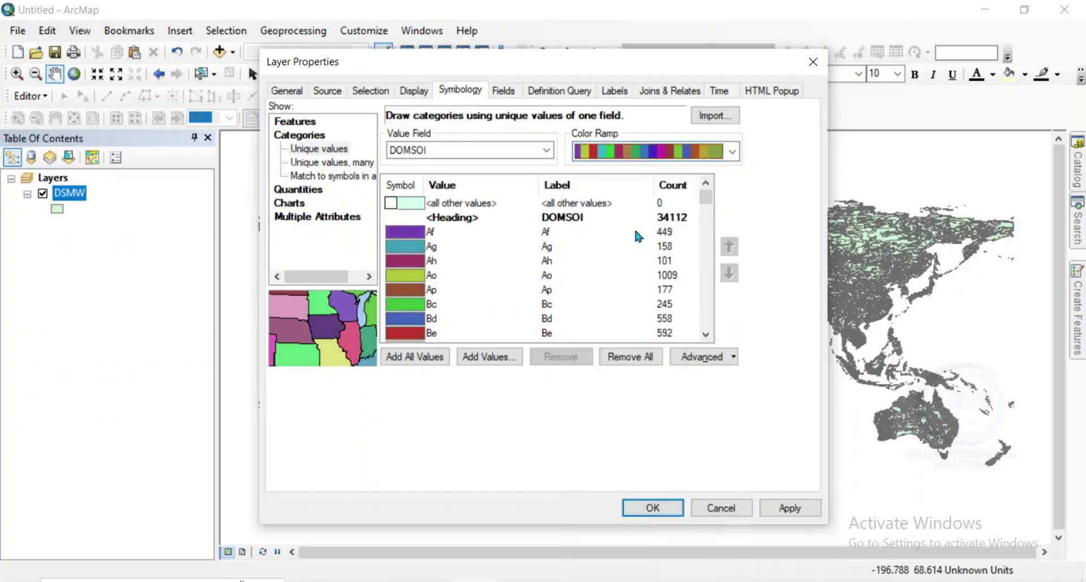
left_click(652, 508)
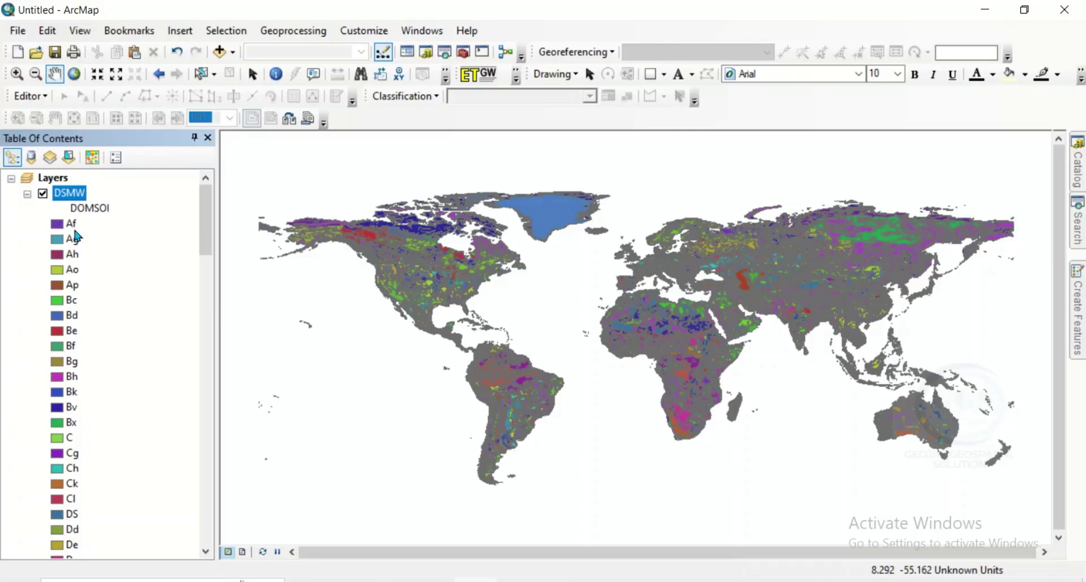
right_click(72, 195)
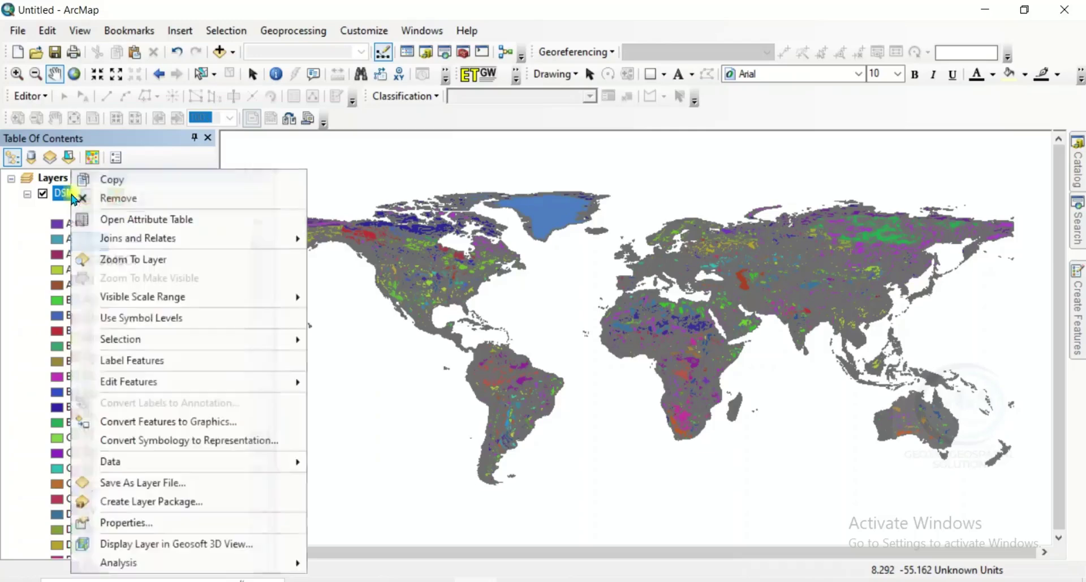
left_click(138, 219)
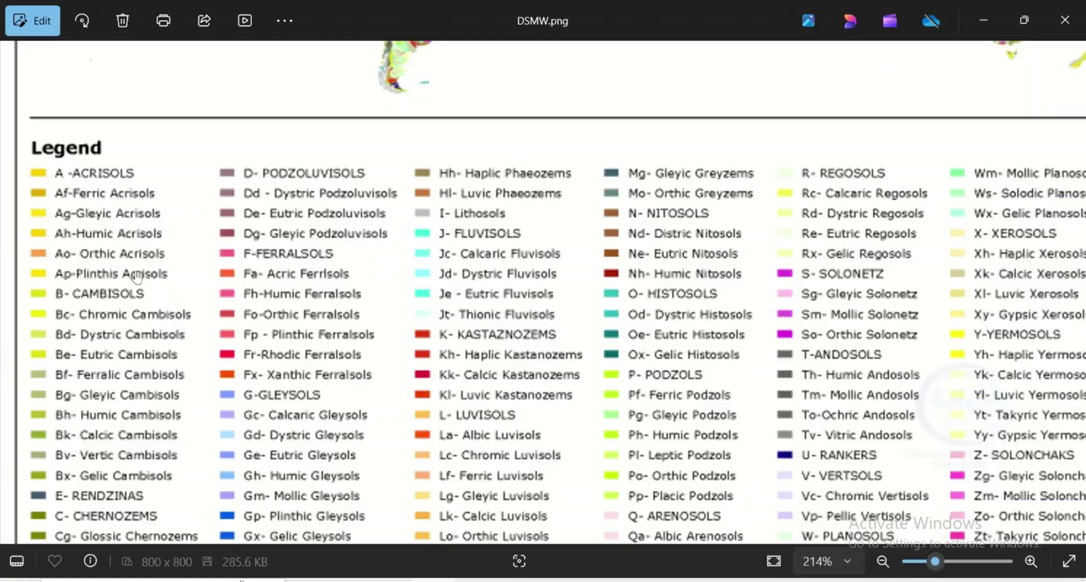
scroll(138, 249, "down", 1)
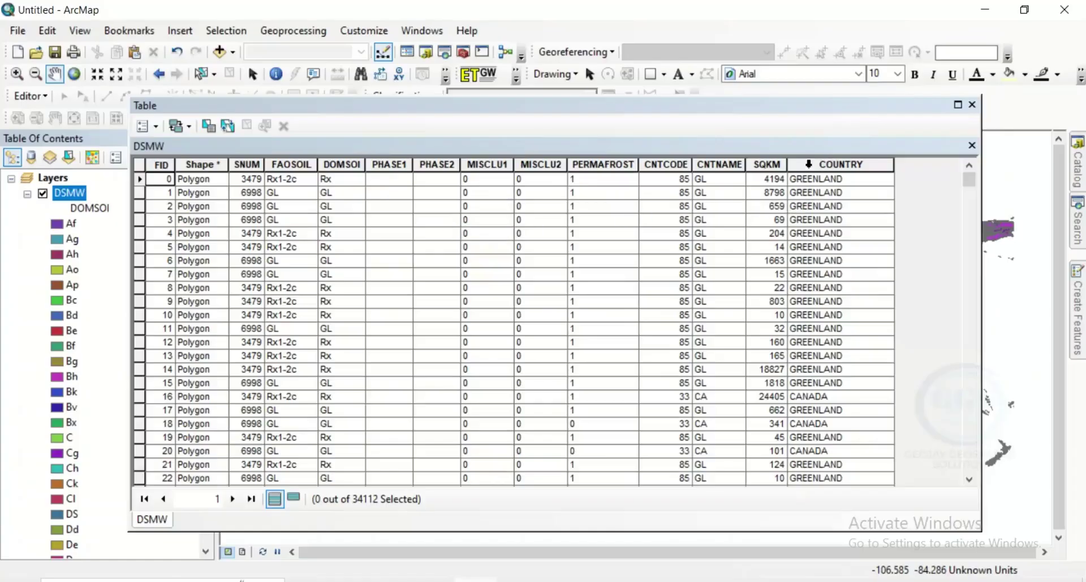
Step: Sort the DSMW attribute table by COUNTRY and select all 328 NIGERIA records
scroll(820, 184, "down", 13)
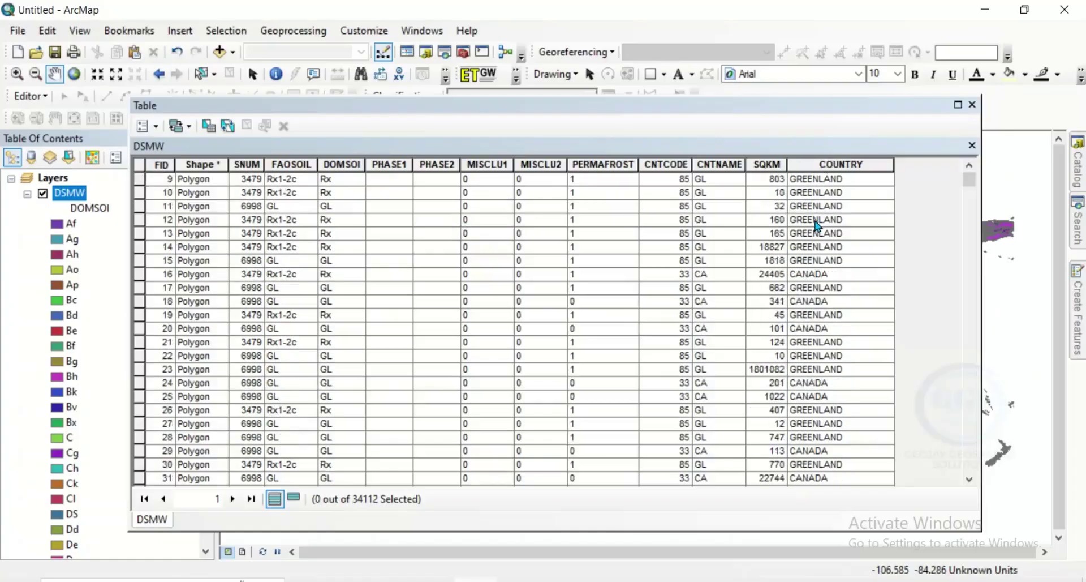
scroll(817, 227, "up", 10)
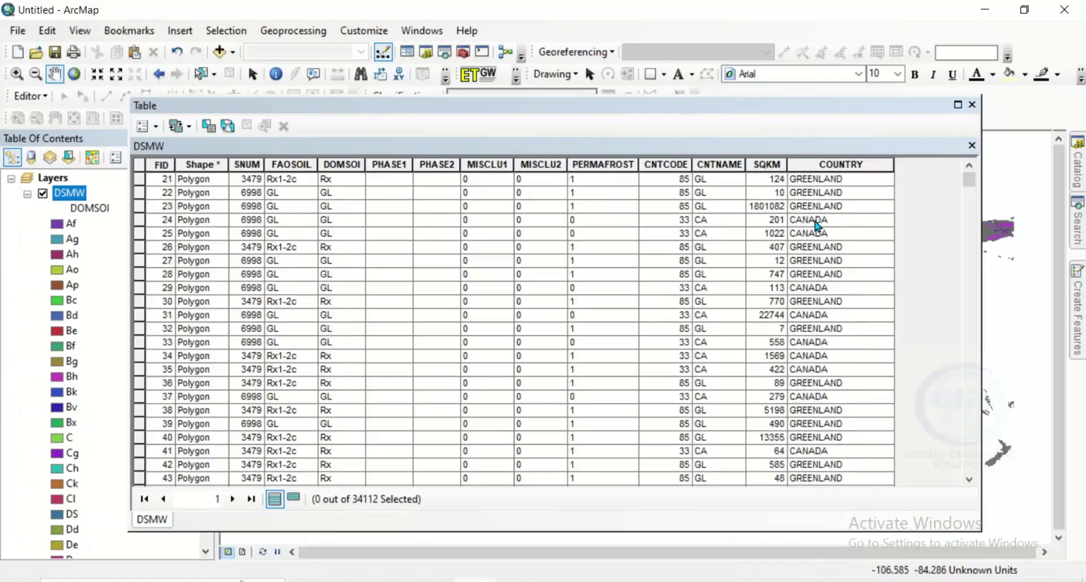
scroll(809, 237, "up", 3)
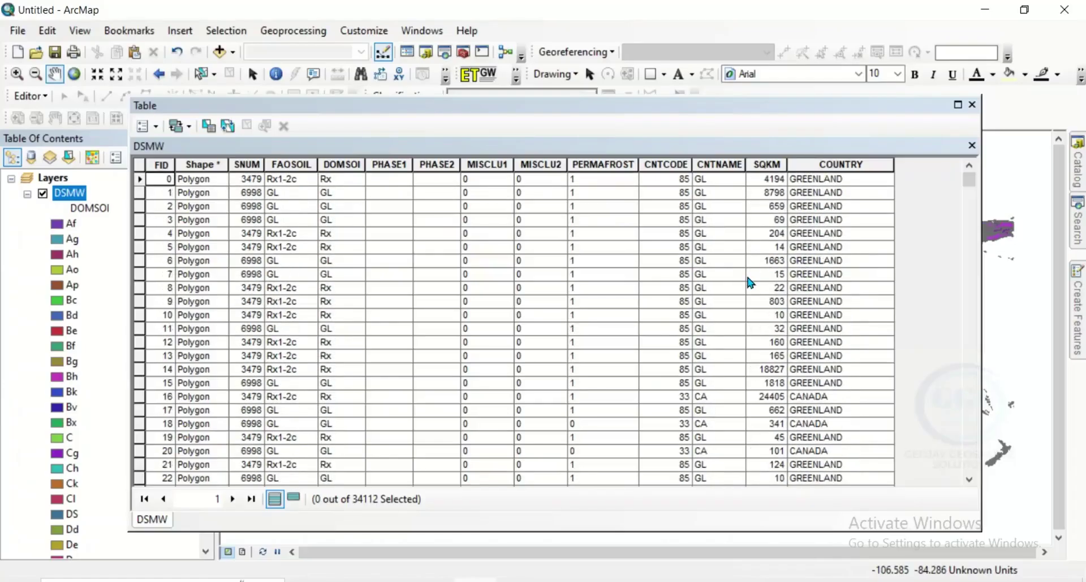
left_click(813, 164)
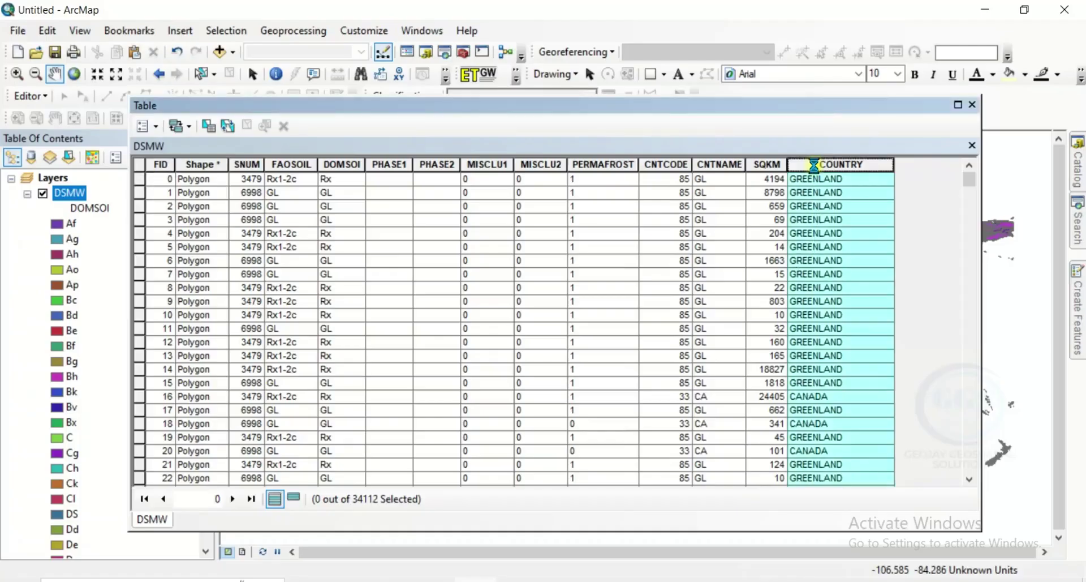
double_click(815, 165)
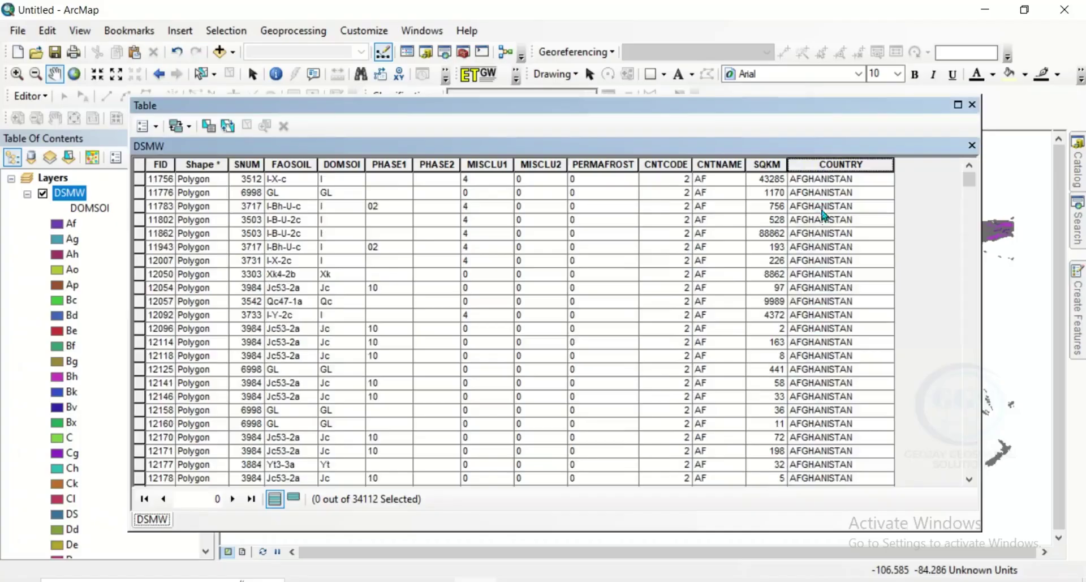
scroll(824, 212, "down", 6)
left_click_drag(969, 180, 962, 386)
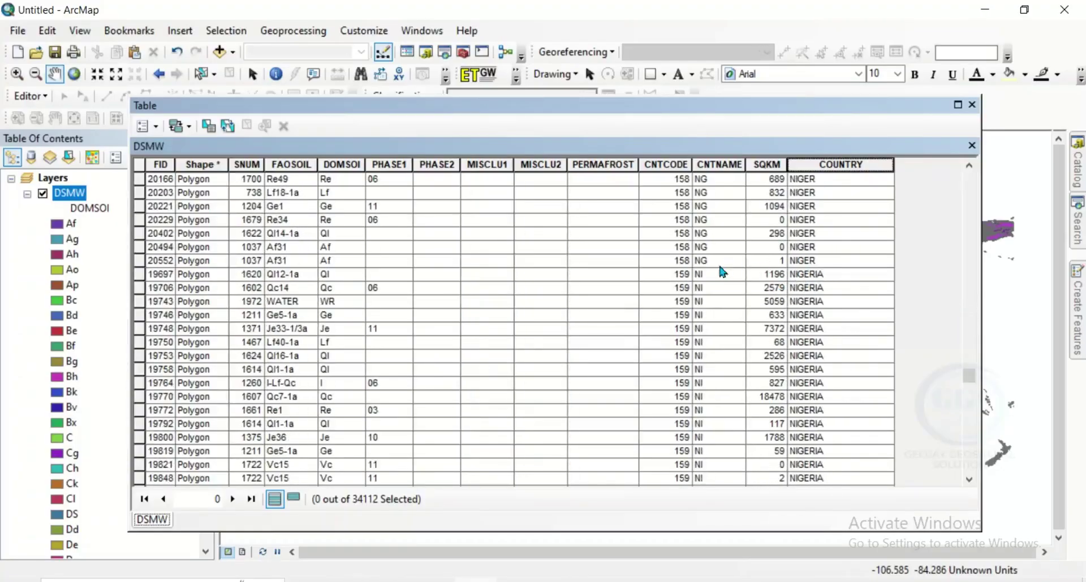
left_click(139, 275)
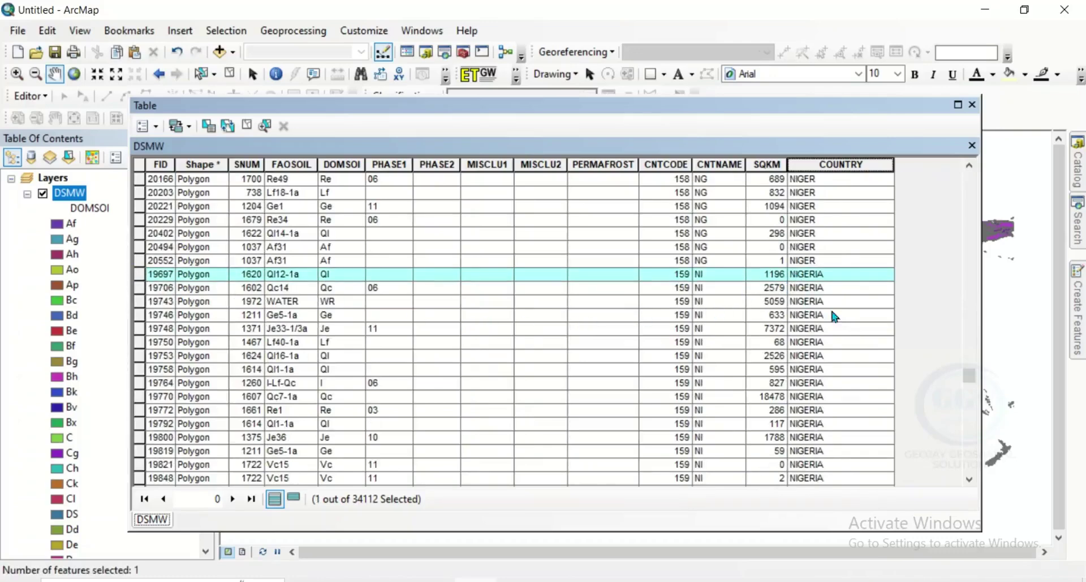
mouse_move(969, 376)
left_mouse_down()
mouse_move(969, 390)
mouse_move(969, 378)
left_mouse_up()
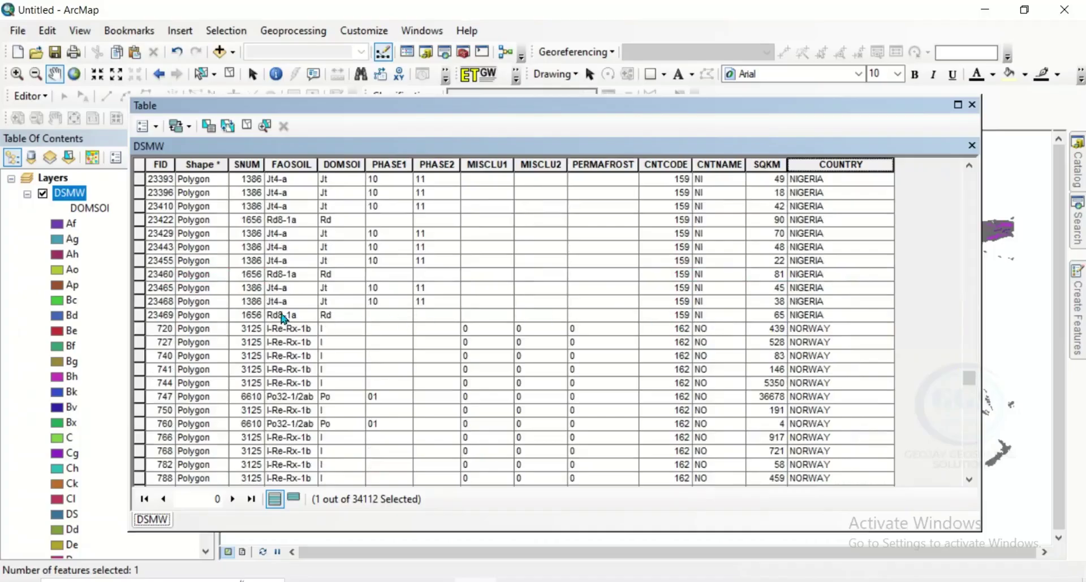
left_click(140, 317, "shift")
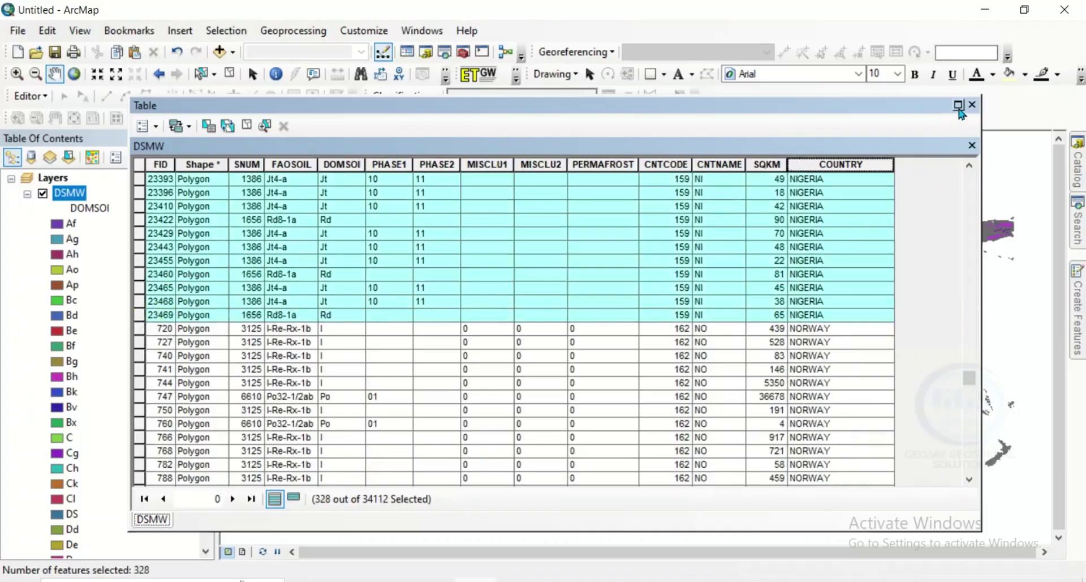
left_click_drag(981, 119, 528, 119)
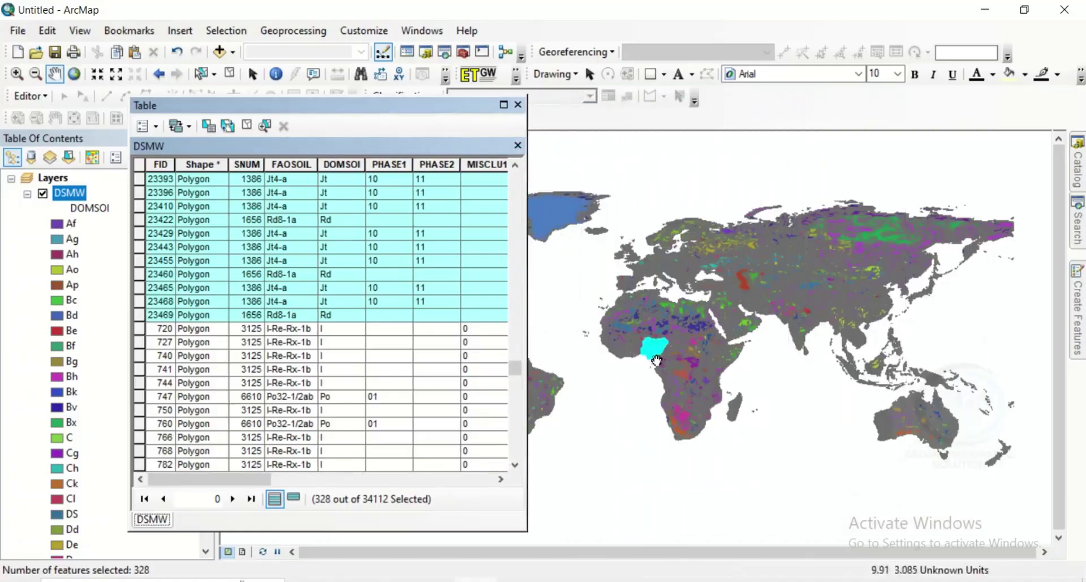
Step: Close the attribute table and start Export Data for the selected DSMW features
left_click(517, 104)
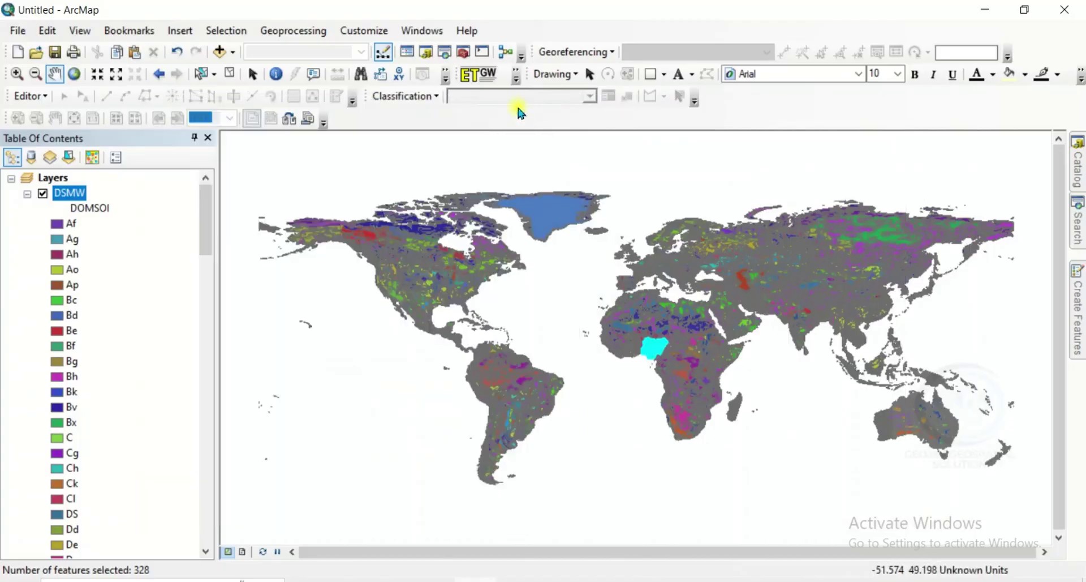
scroll(657, 349, "up", 5)
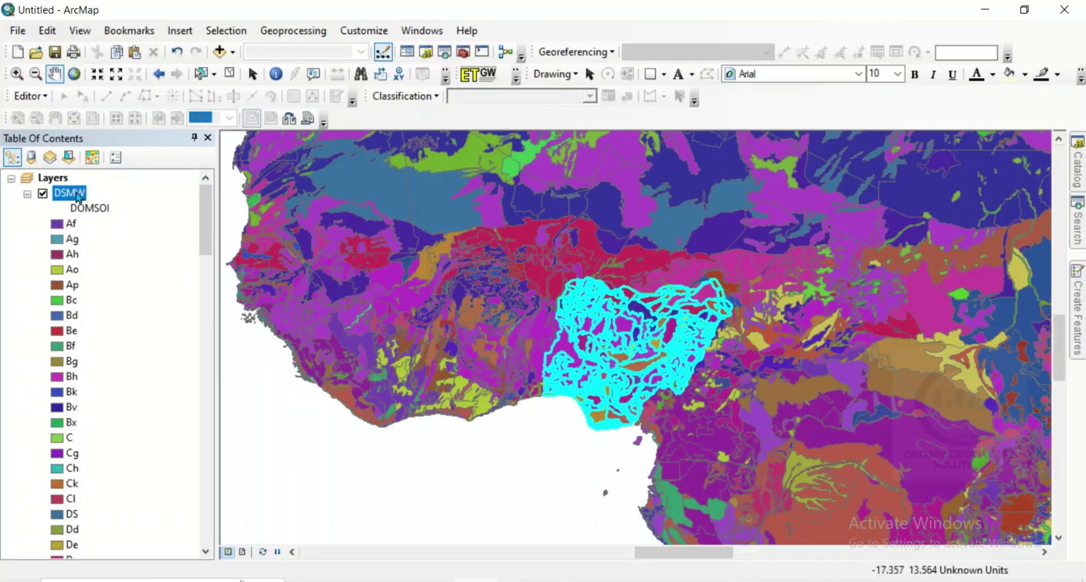
right_click(78, 196)
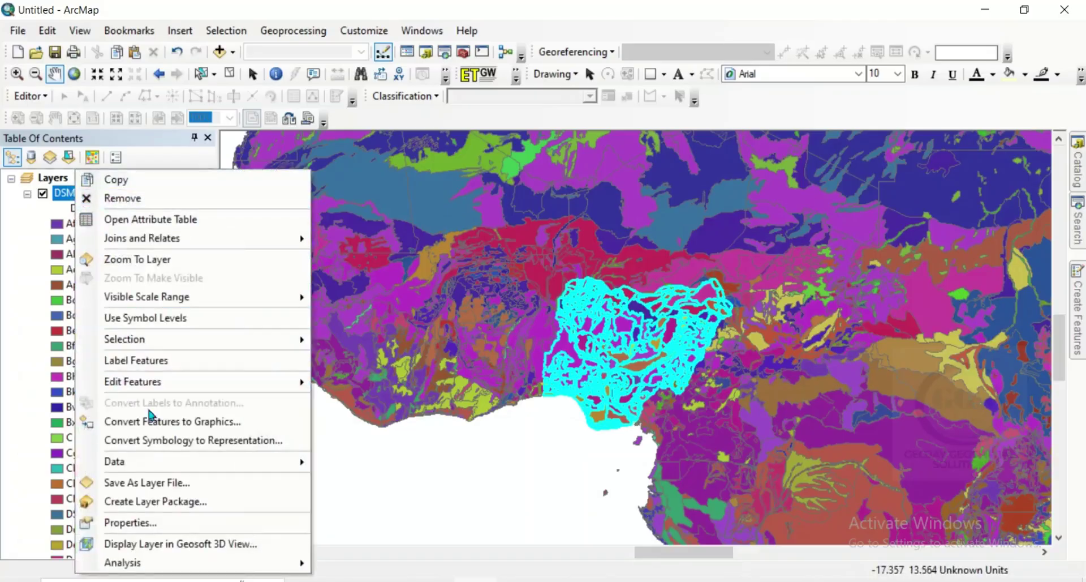
mouse_move(149, 465)
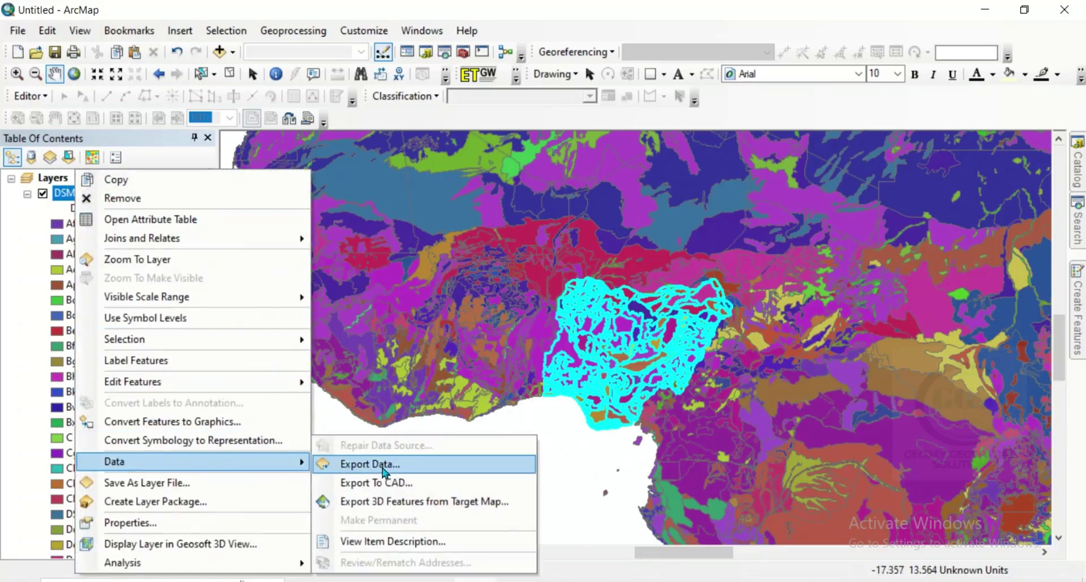
left_click(353, 465)
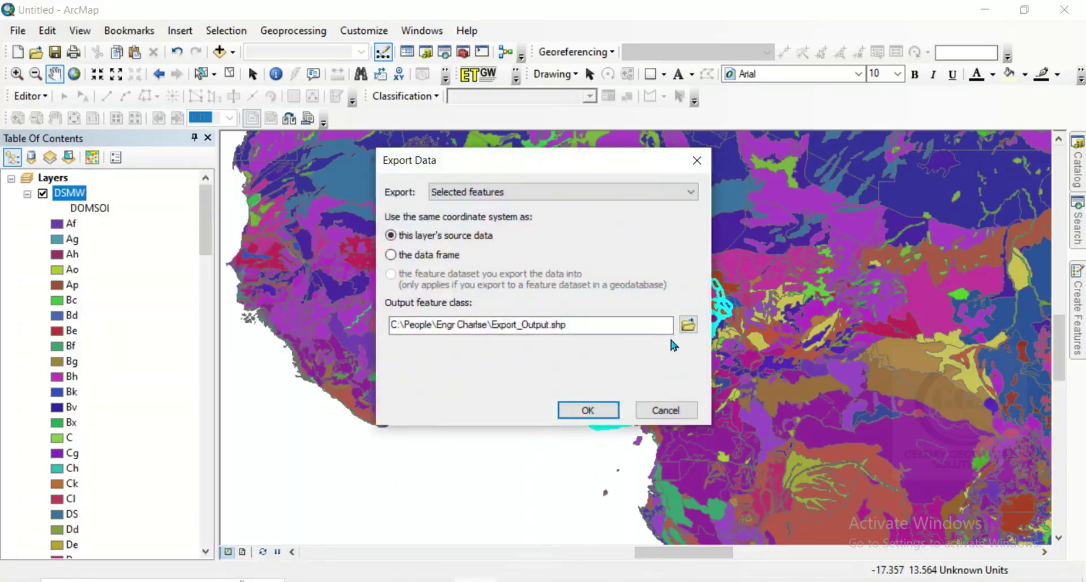
Step: Export the selection as Nigeria_Soil into the Desktop\Tutorial folder
left_click(688, 324)
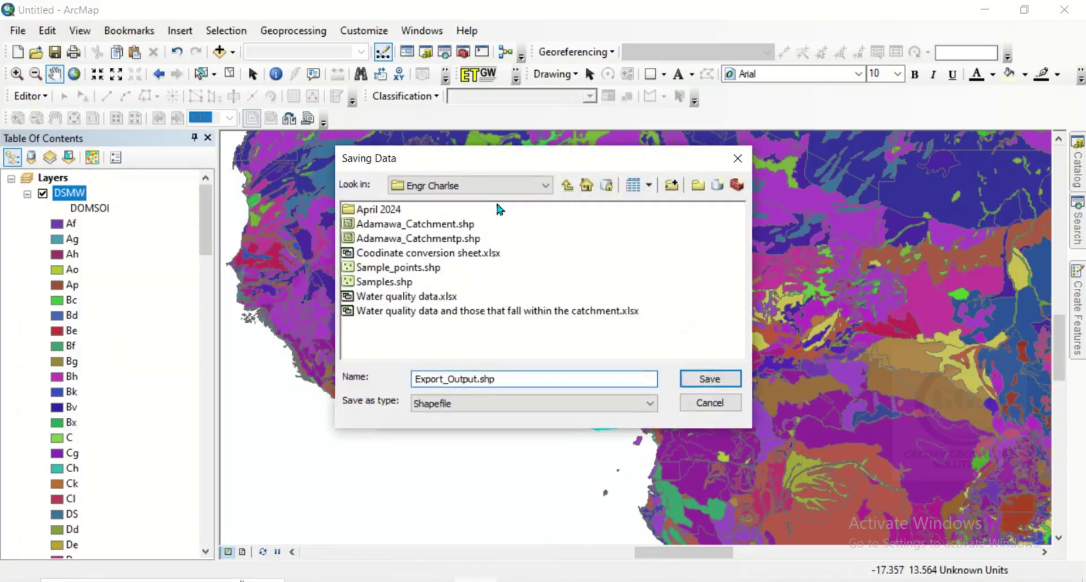
left_click(568, 185)
left_click(568, 185)
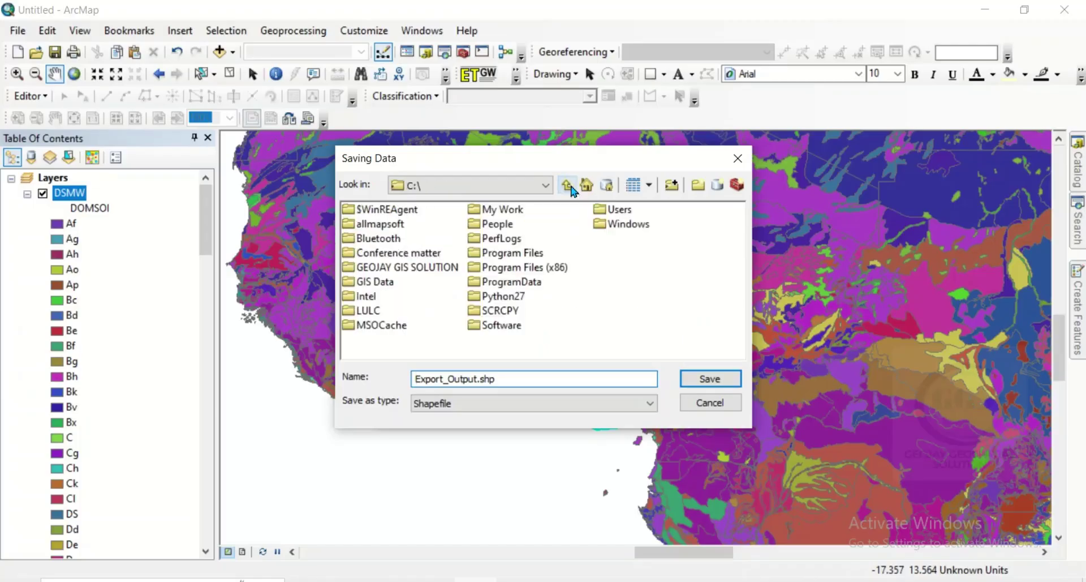
left_click(569, 185)
double_click(438, 254)
double_click(369, 227)
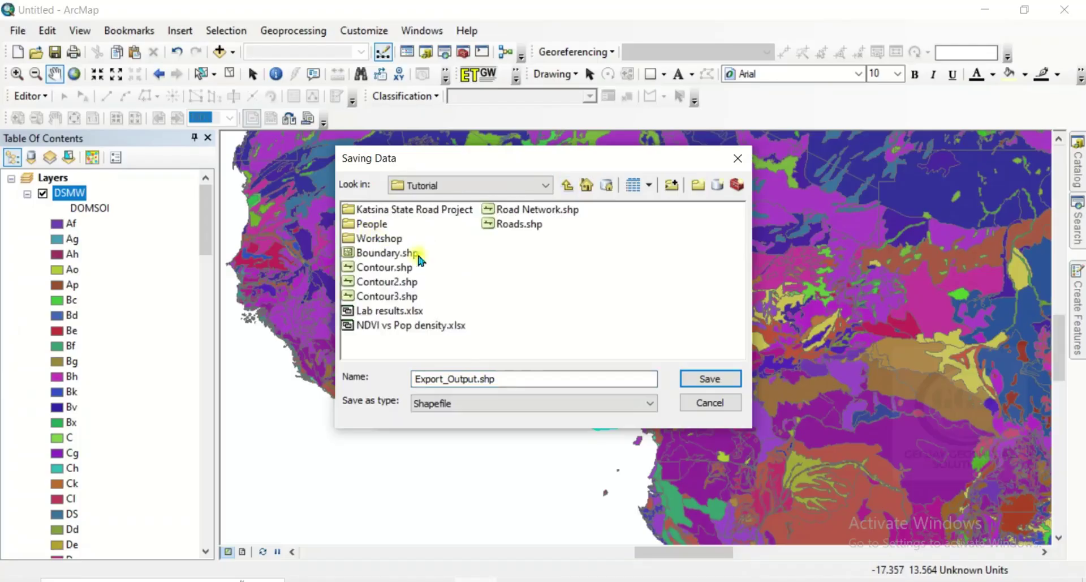
double_click(425, 376)
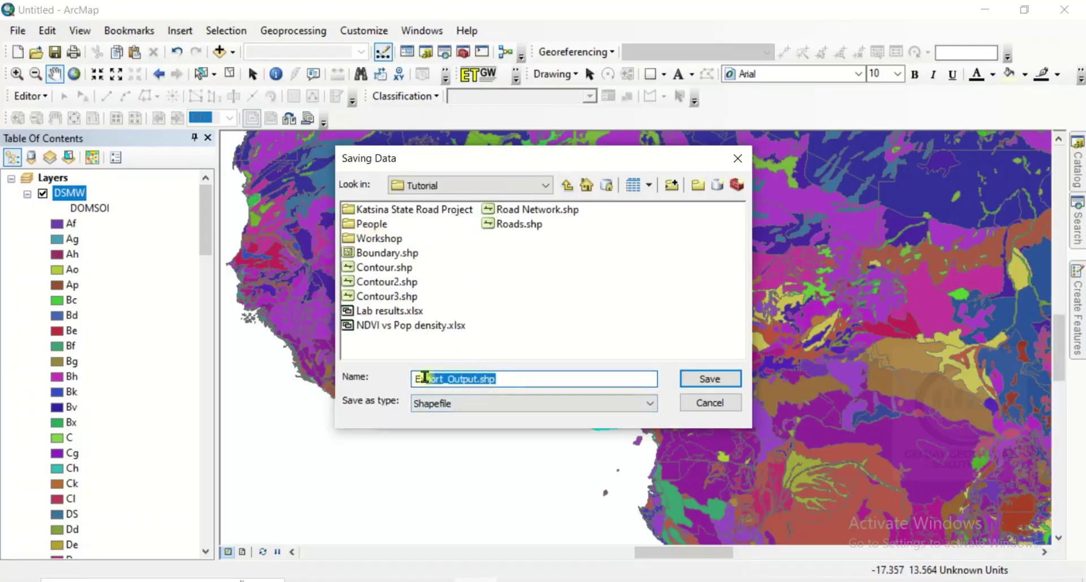
type("N")
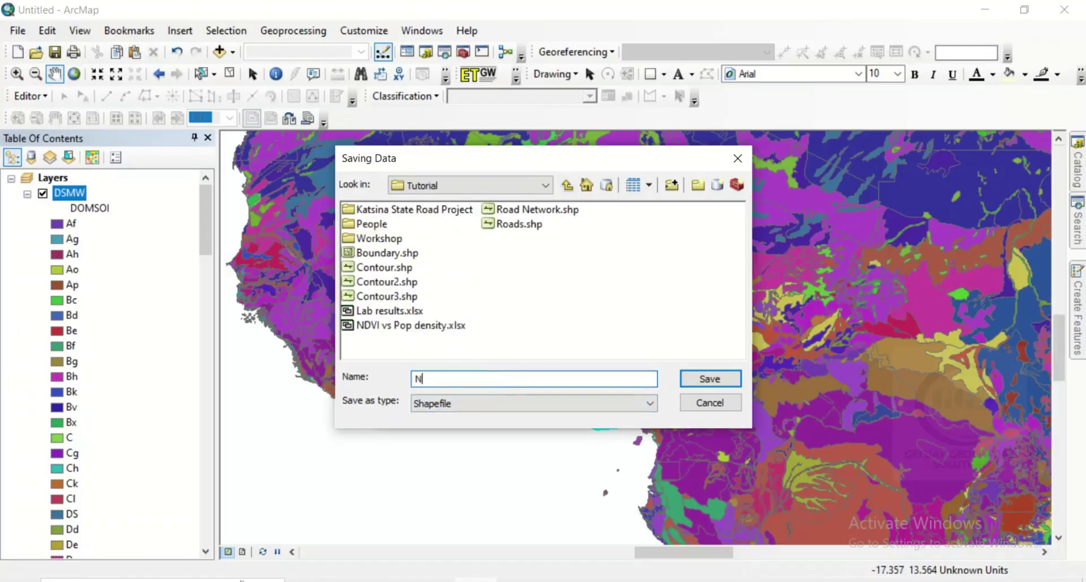
type("igeria_Soil")
left_click(710, 384)
left_click(588, 410)
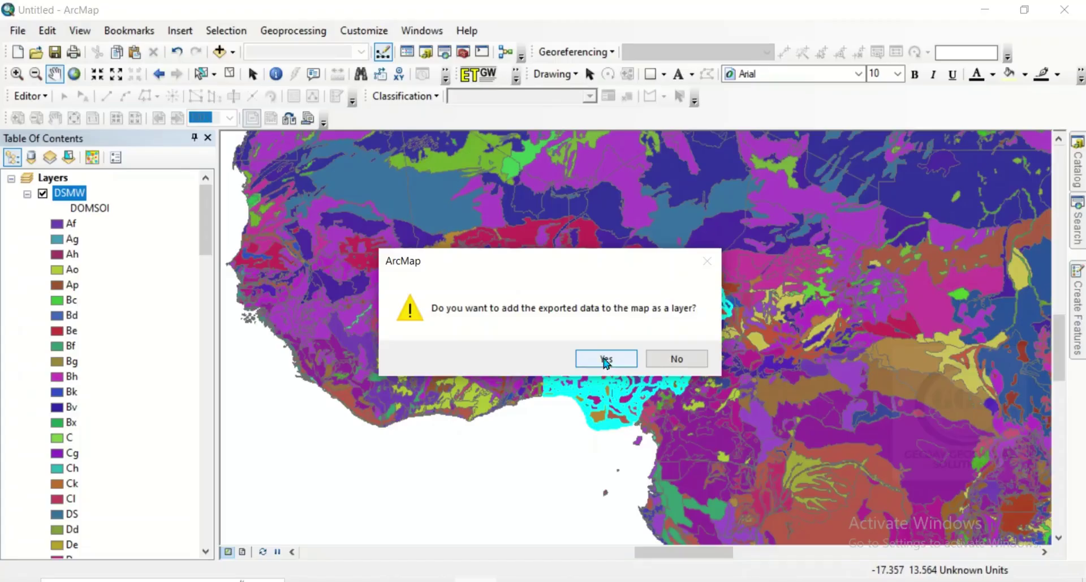
Step: Add the exported Nigeria_Soil layer, switch off DSMW, and zoom to Nigeria_Soil
left_click(606, 359)
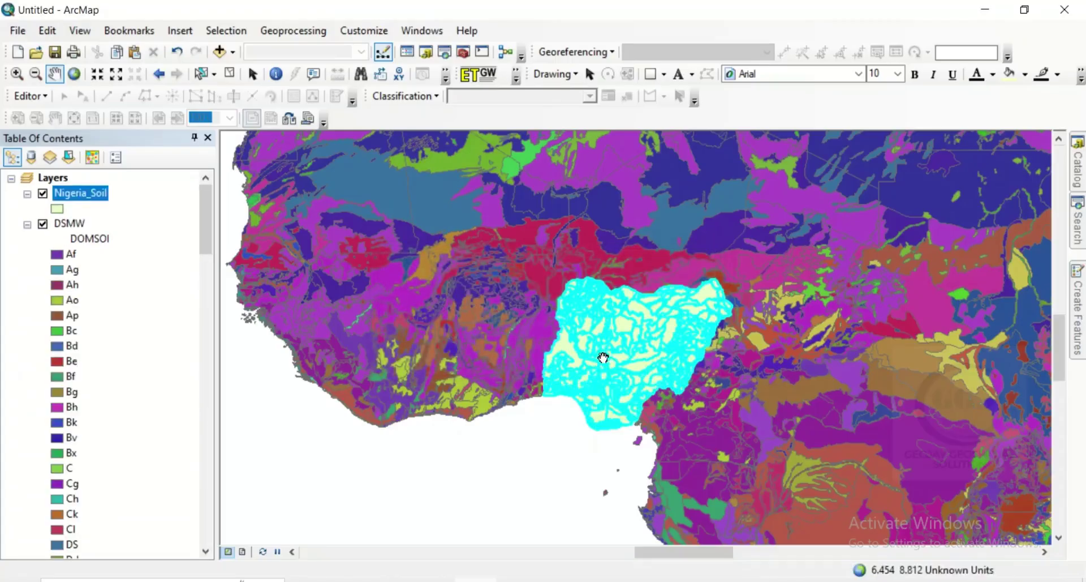
left_click(42, 224)
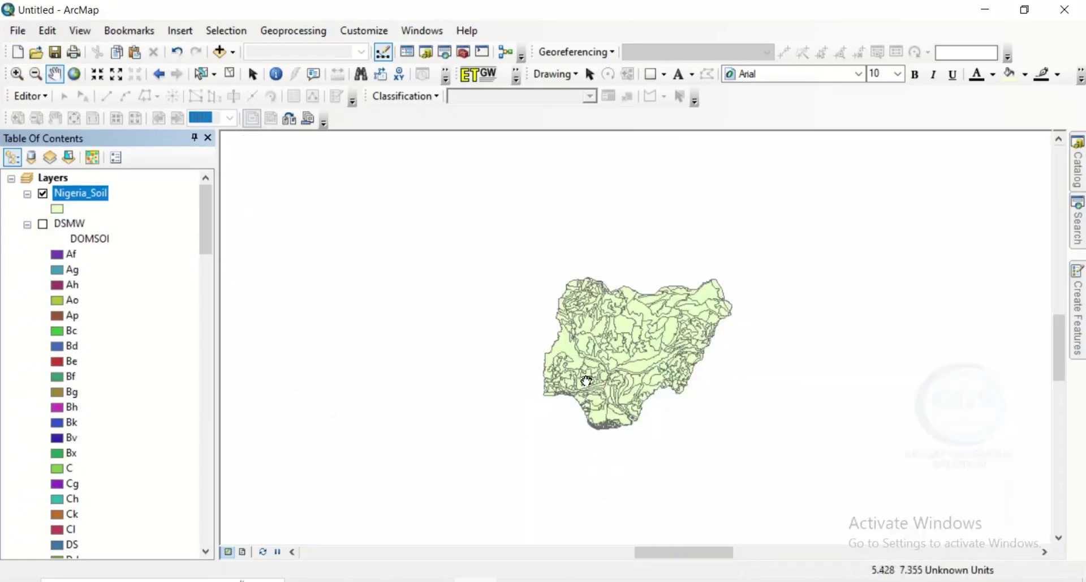
right_click(81, 199)
left_click(138, 259)
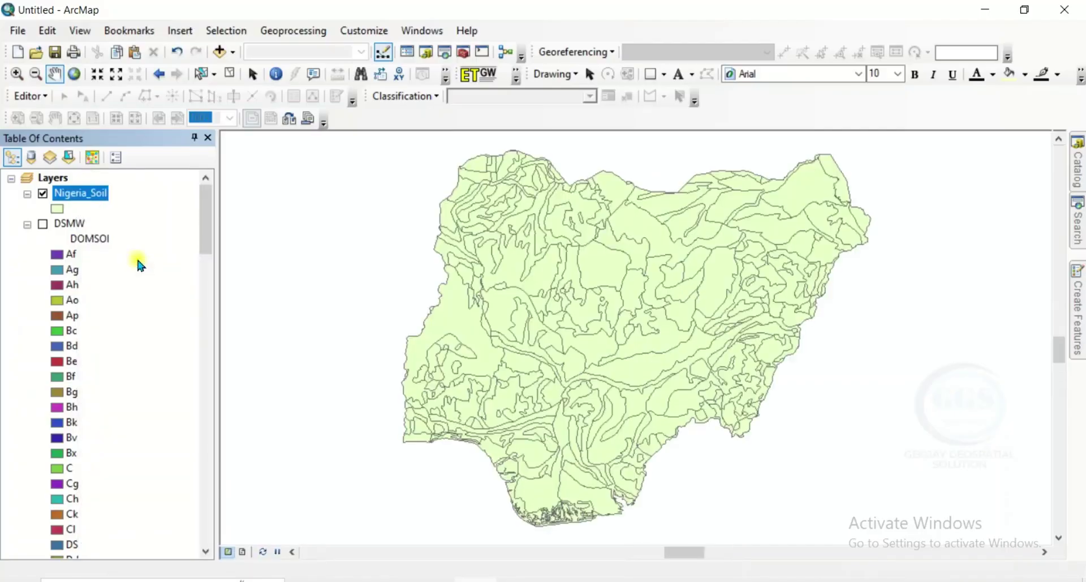
Step: Symbolize Nigeria_Soil by unique DOMSOI values with a multicolour ramp, excluding <all other values>
right_click(78, 200)
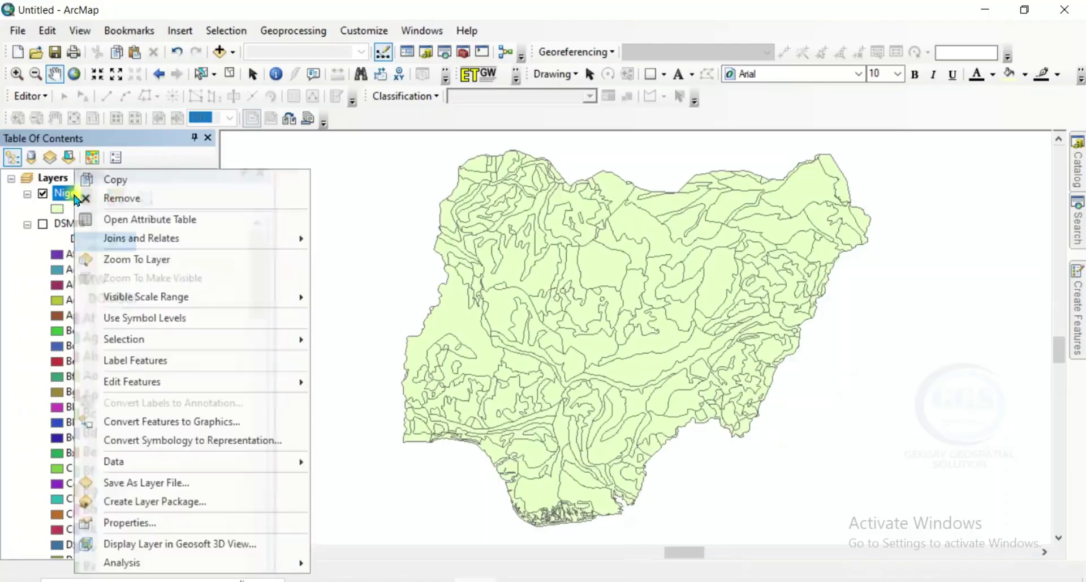
left_click(146, 525)
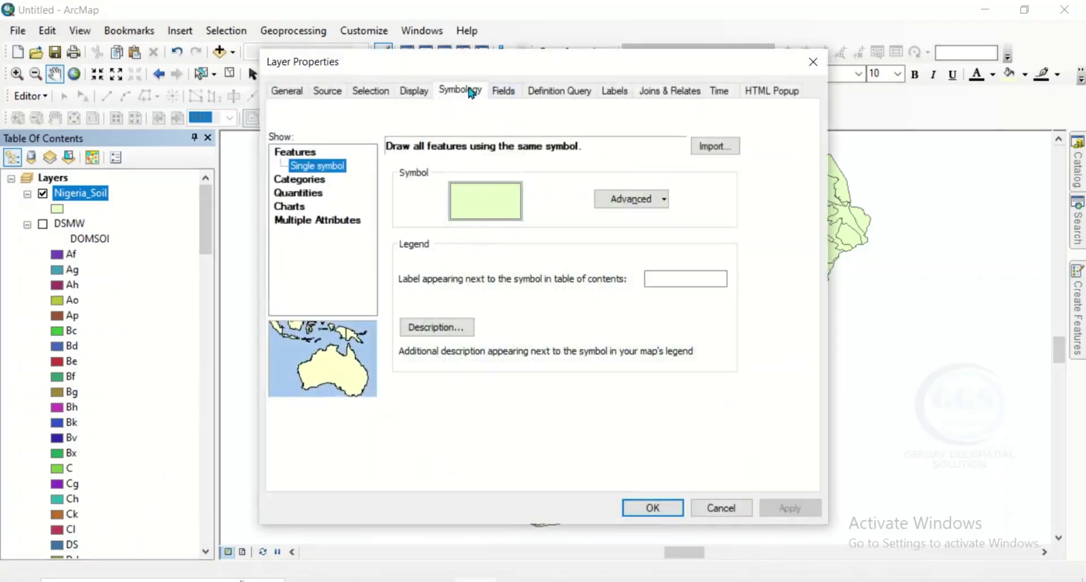
left_click(299, 180)
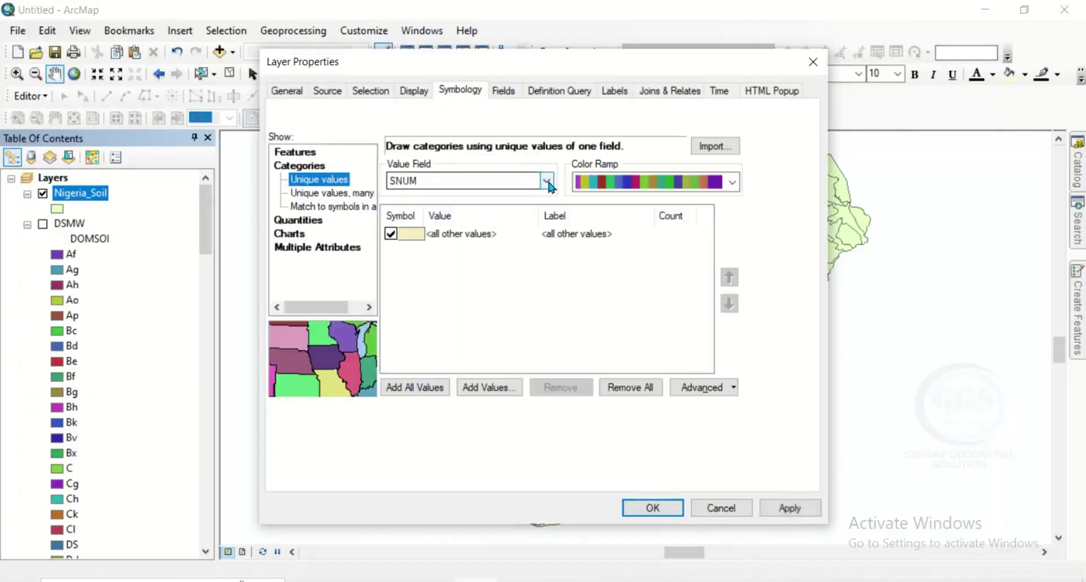
left_click(547, 181)
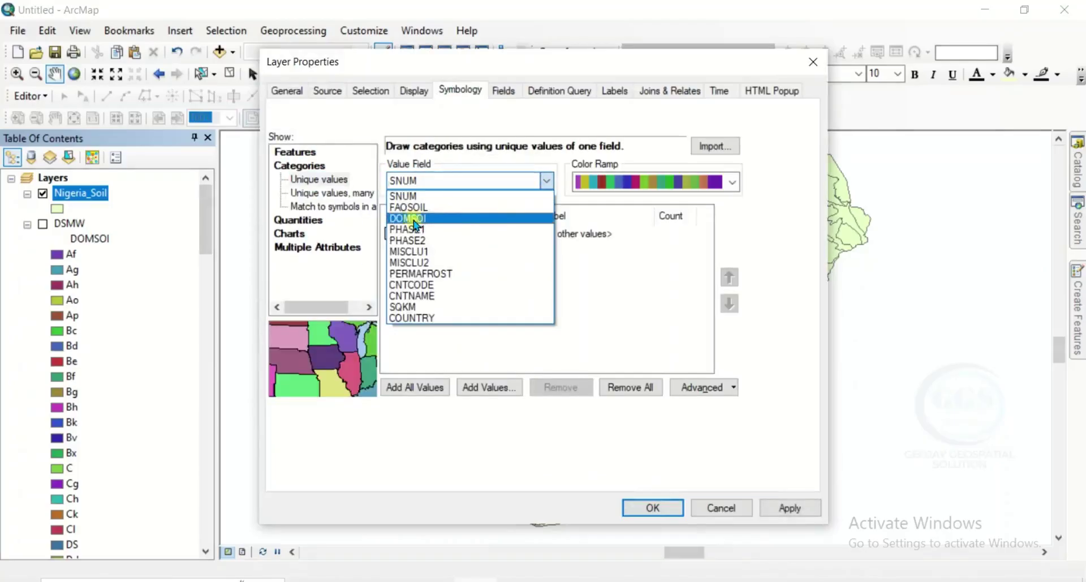
left_click(414, 219)
left_click(414, 386)
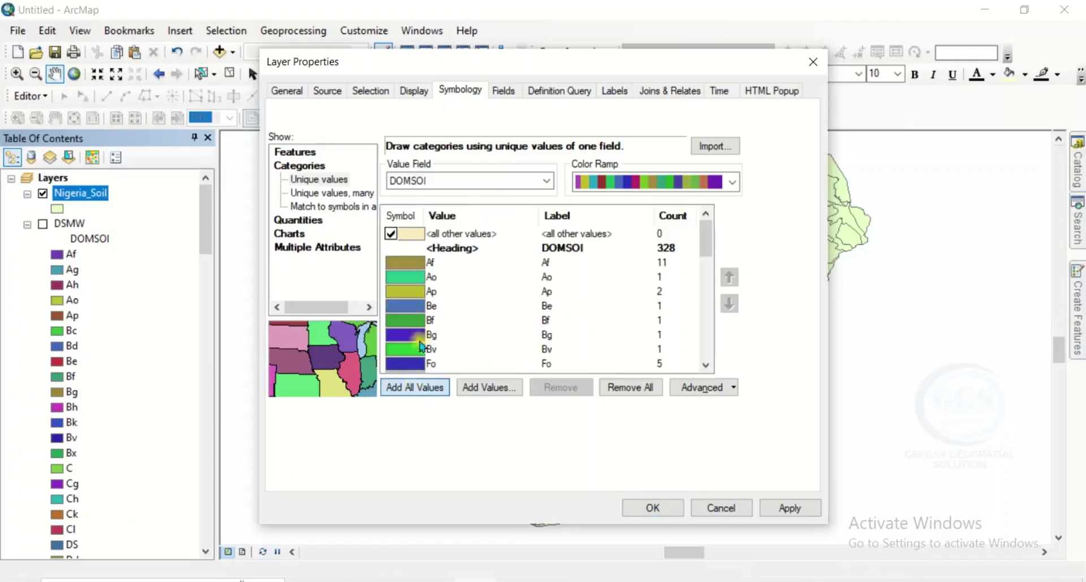
left_click(391, 233)
scroll(731, 191, "down", 1)
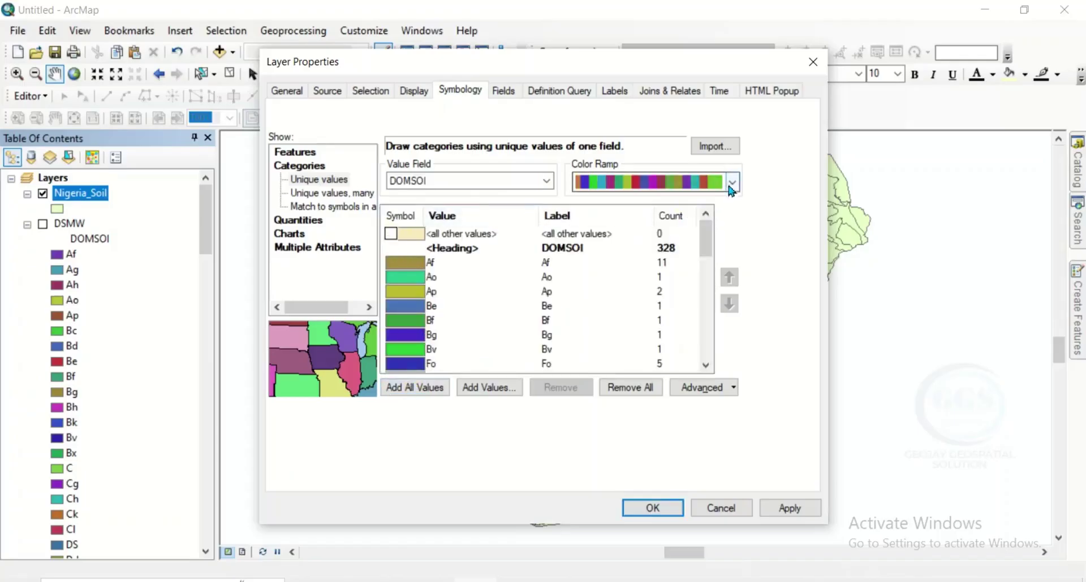
left_click(732, 182)
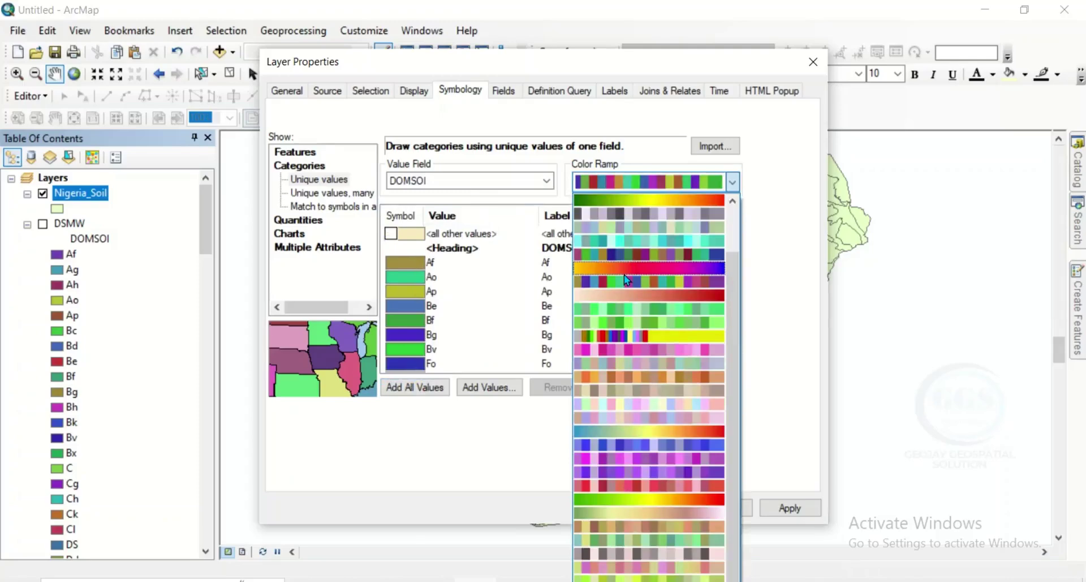
left_click(626, 280)
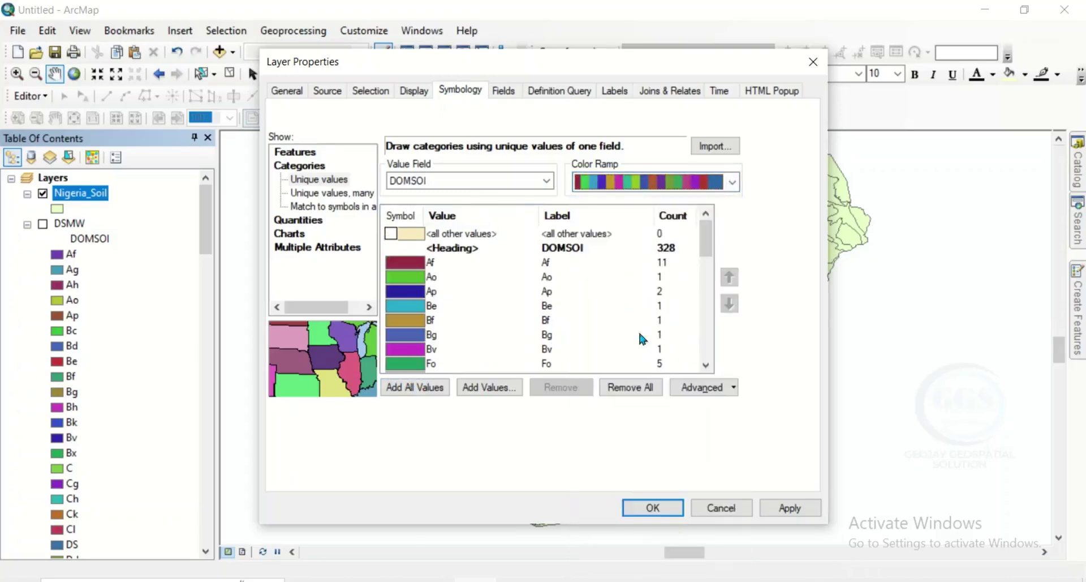
left_click(648, 511)
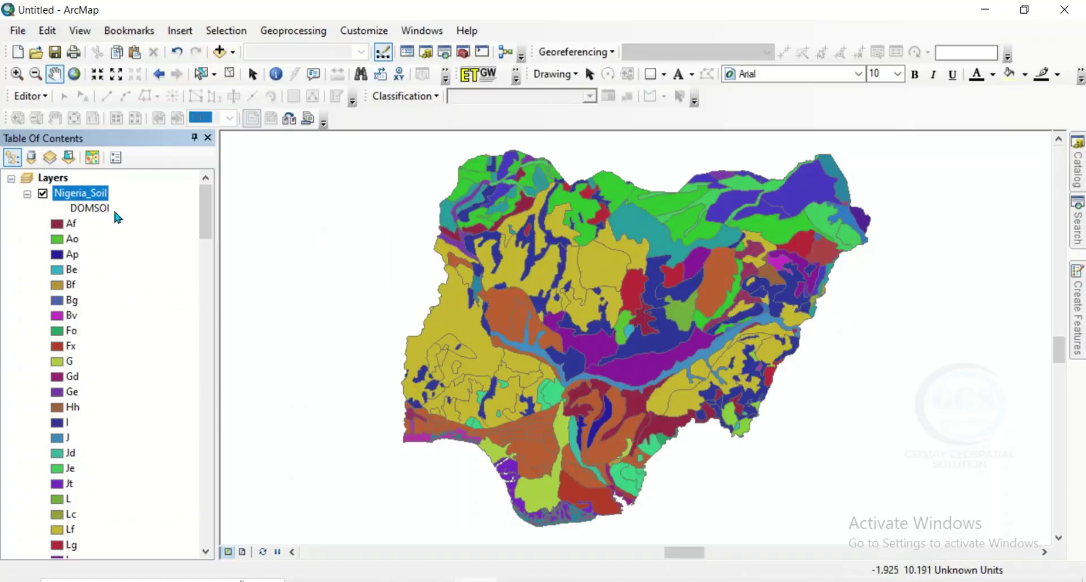
Step: Switch to Layout View and apply the Landscape template.mxd layout
scroll(592, 406, "up", 1)
scroll(592, 406, "down", 1)
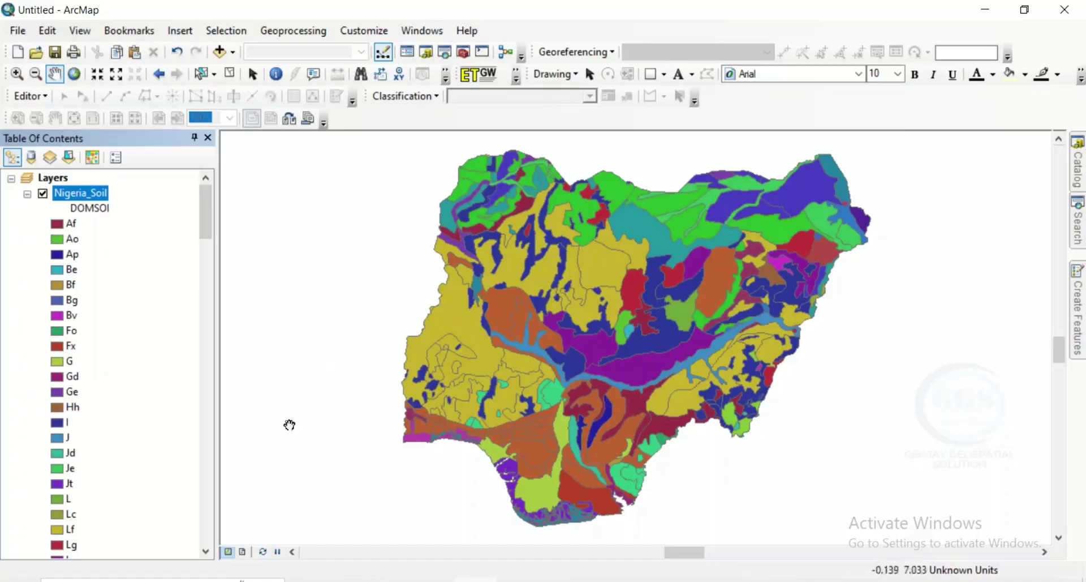
left_click(242, 552)
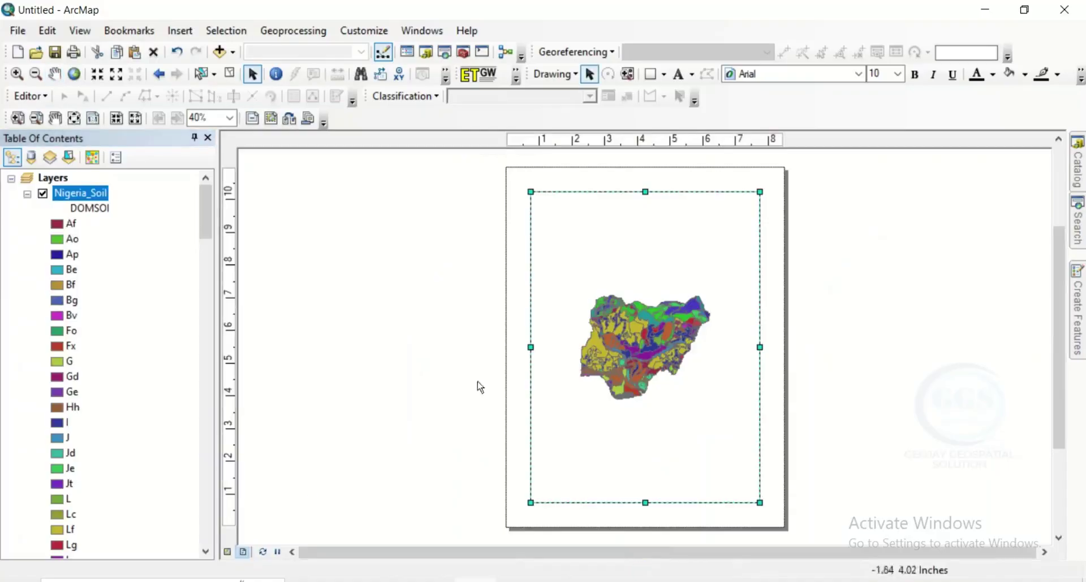
left_click(289, 118)
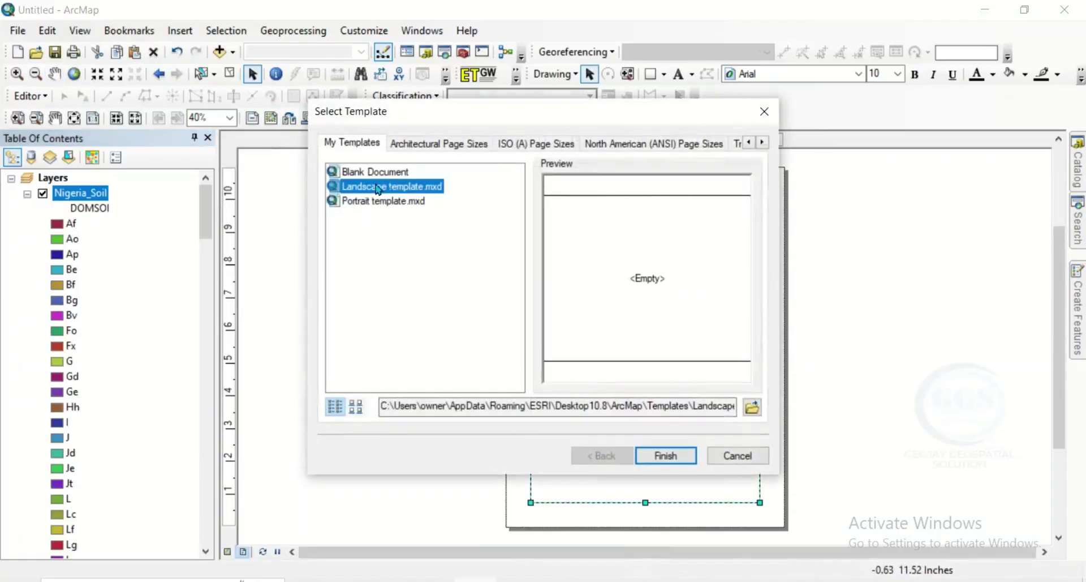
left_click(666, 457)
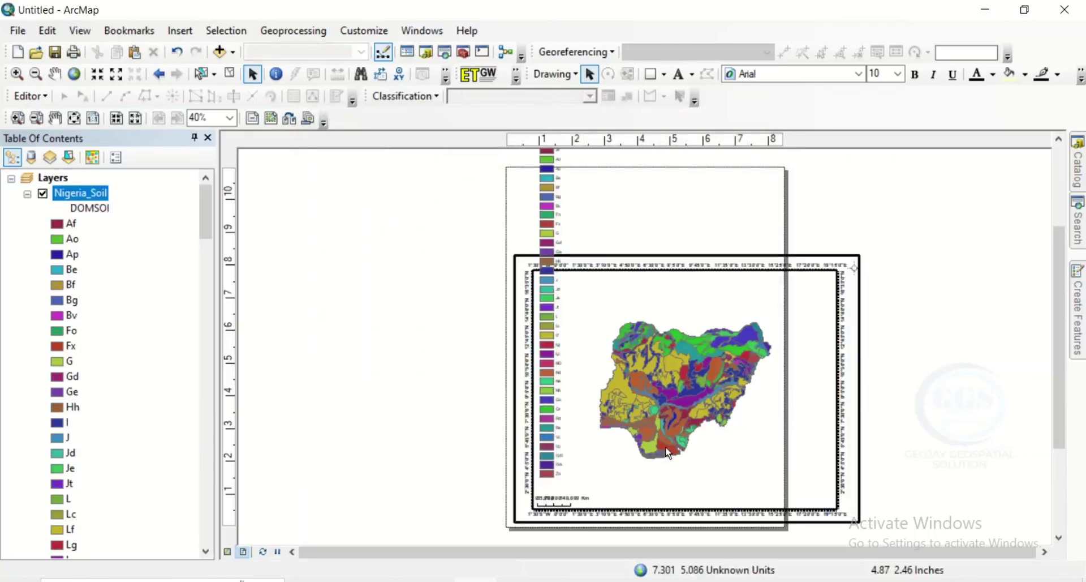
Step: Set the page orientation to Landscape in Page and Print Setup
left_click(21, 31)
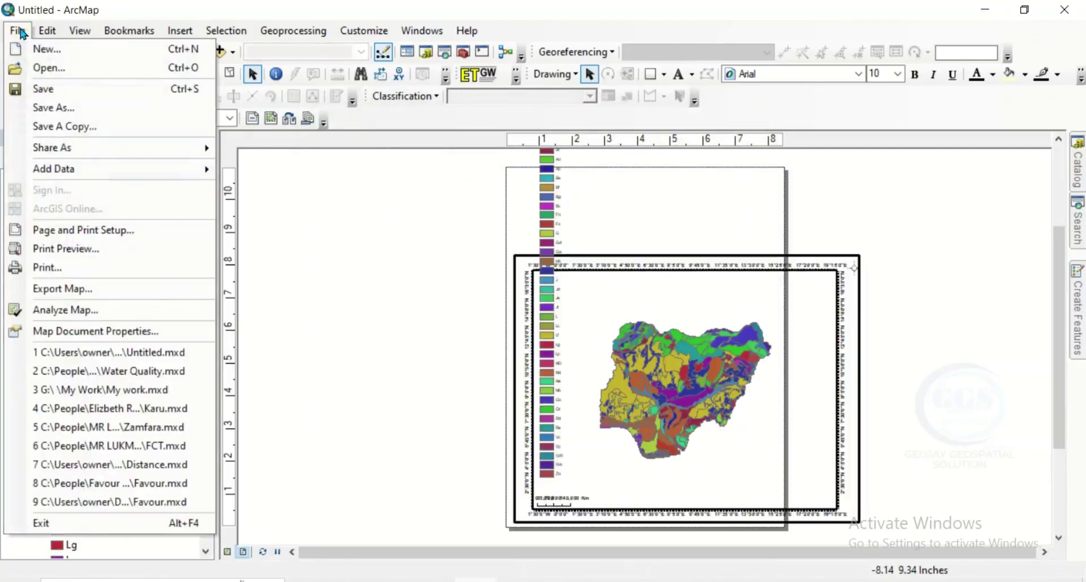
left_click(69, 230)
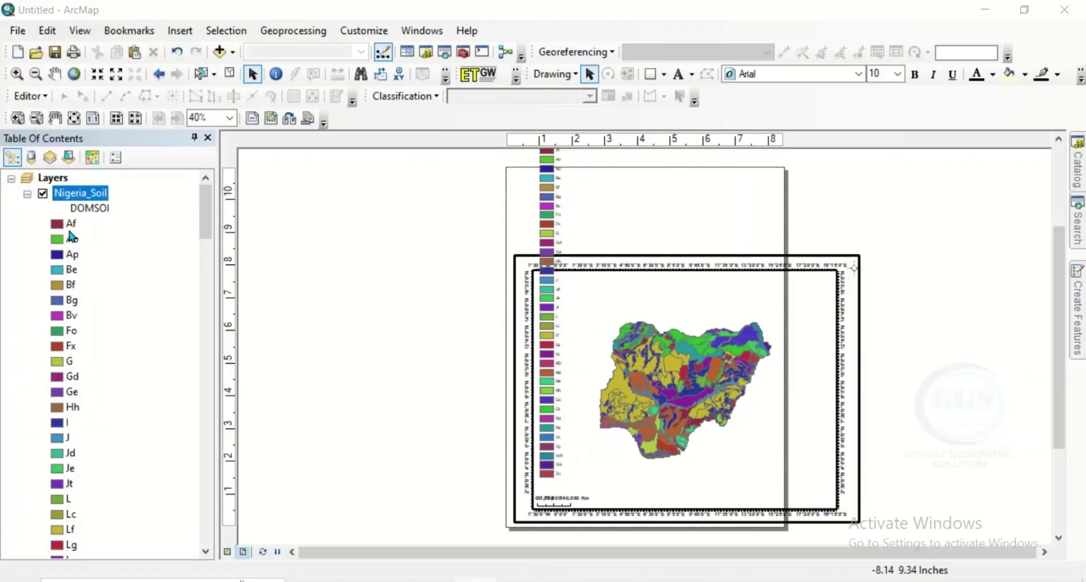
left_click(512, 271)
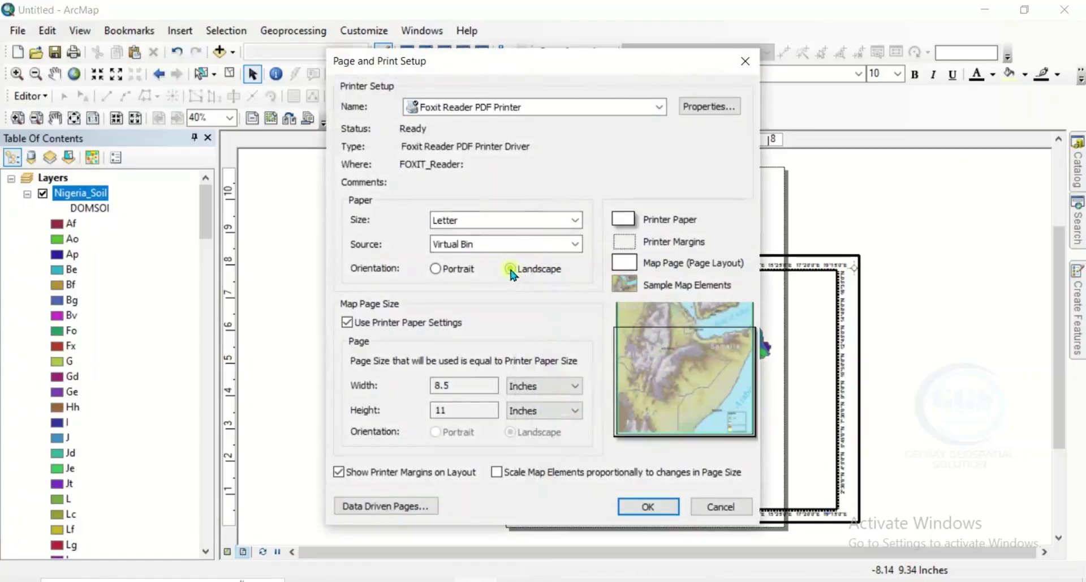
left_click(652, 507)
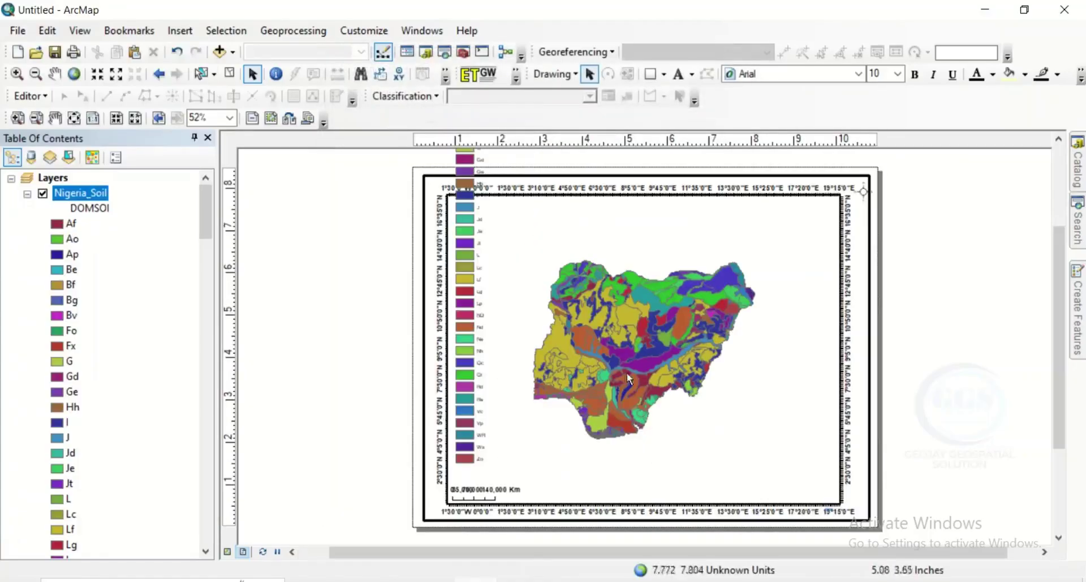
Step: Move the legend off the page to the left and space the map grid at 5 degrees
left_click(468, 253)
left_click_drag(467, 252, 357, 354)
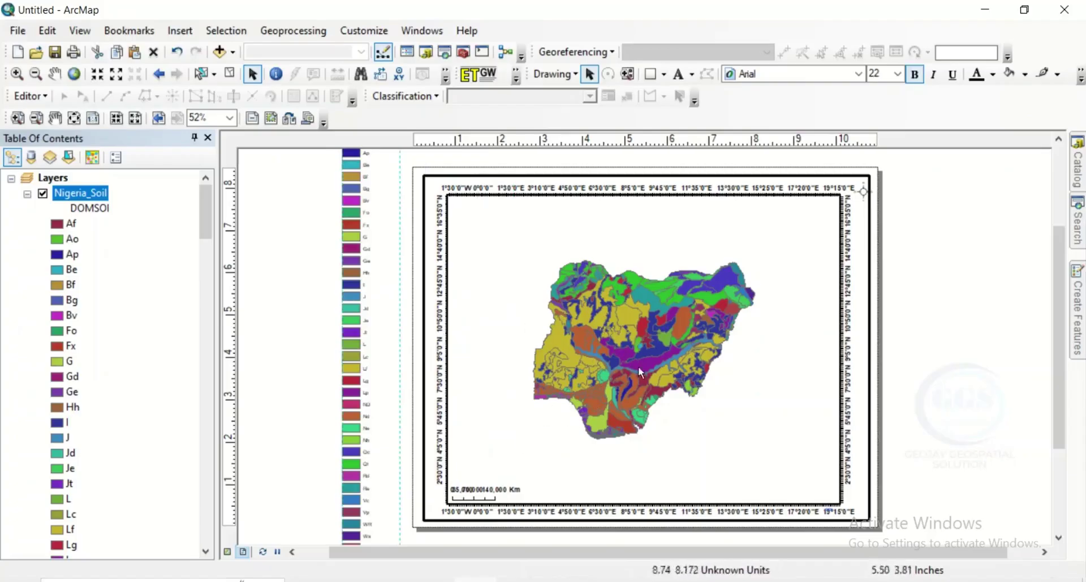
double_click(637, 512)
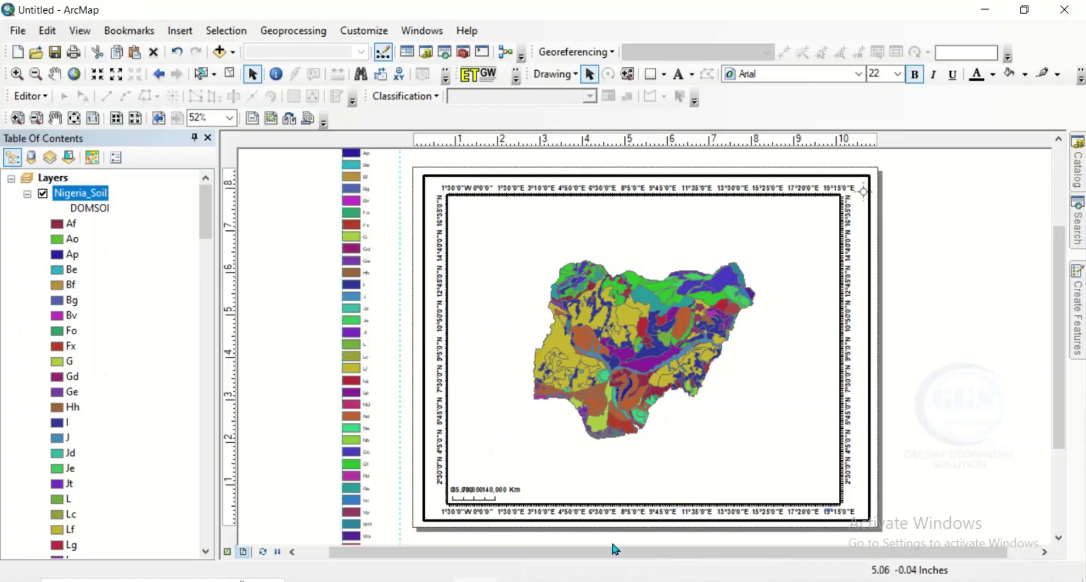
left_click(582, 554)
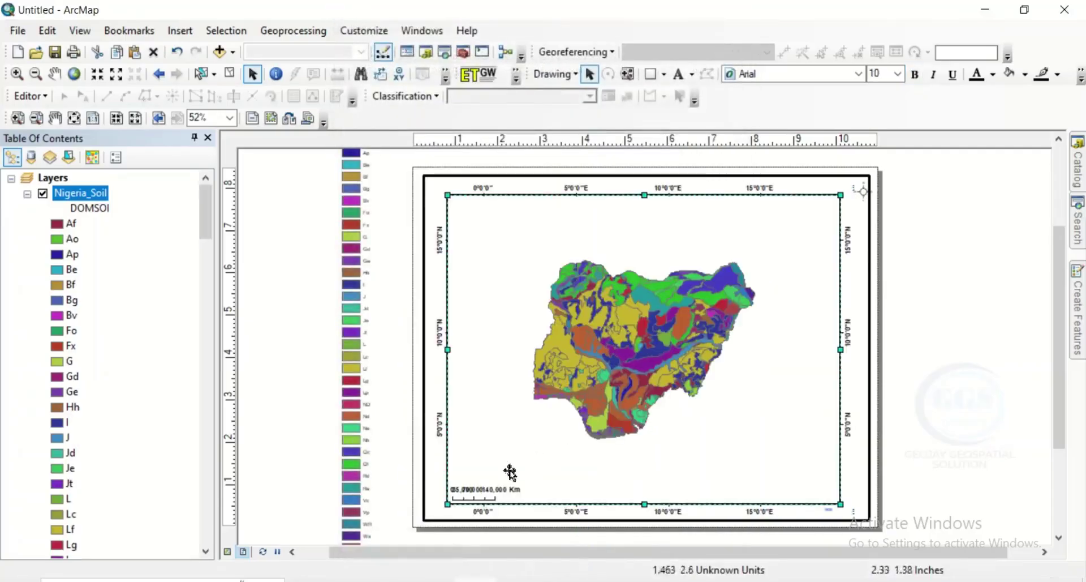
left_click(611, 577)
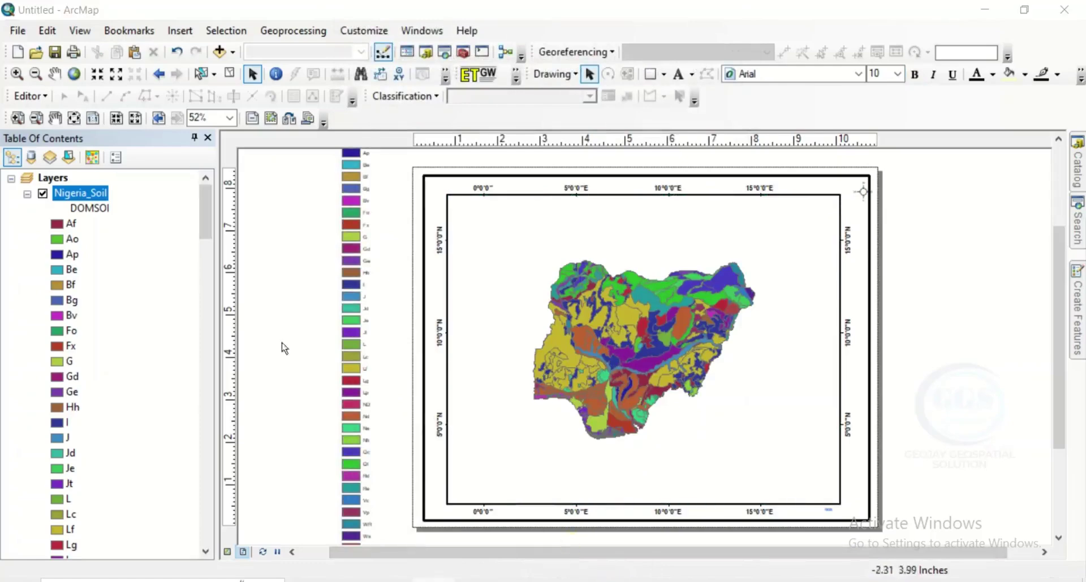
Step: Zoom to the Nigeria_Soil layer and add the title 'Nigeria Soil Map' in Arial 48
right_click(91, 195)
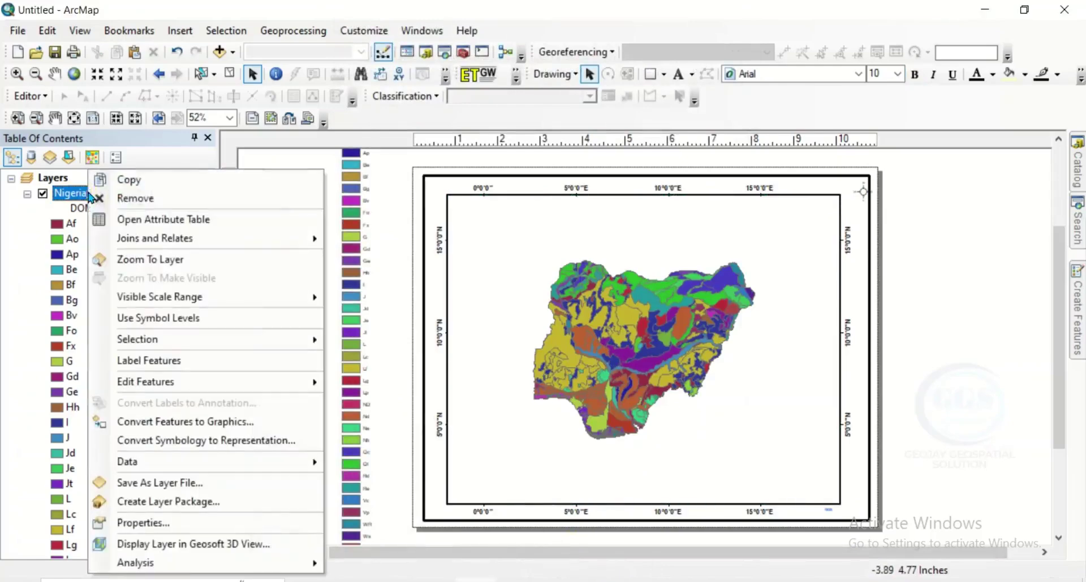
left_click(145, 258)
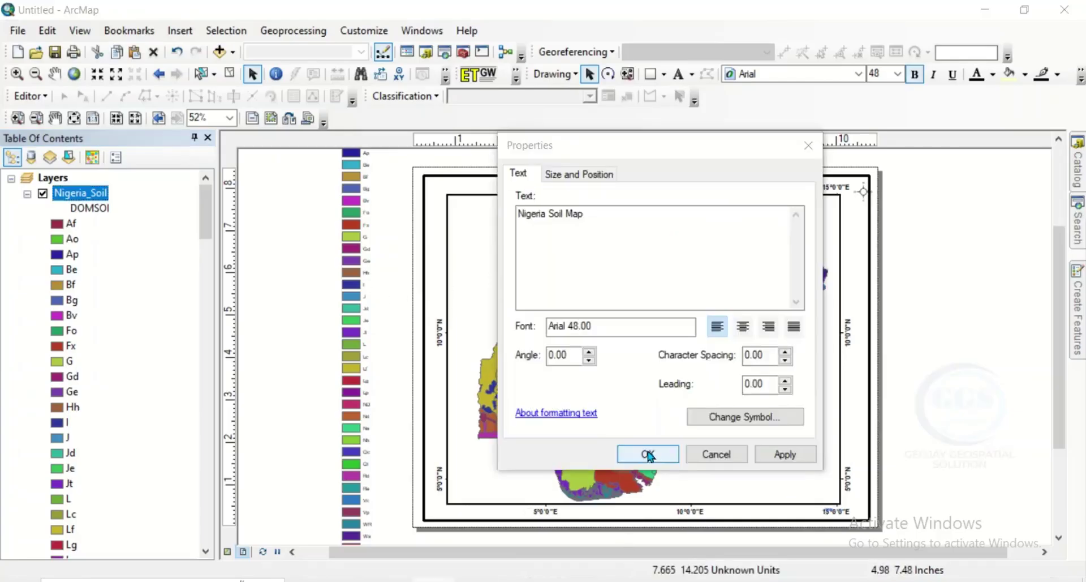
left_click(648, 455)
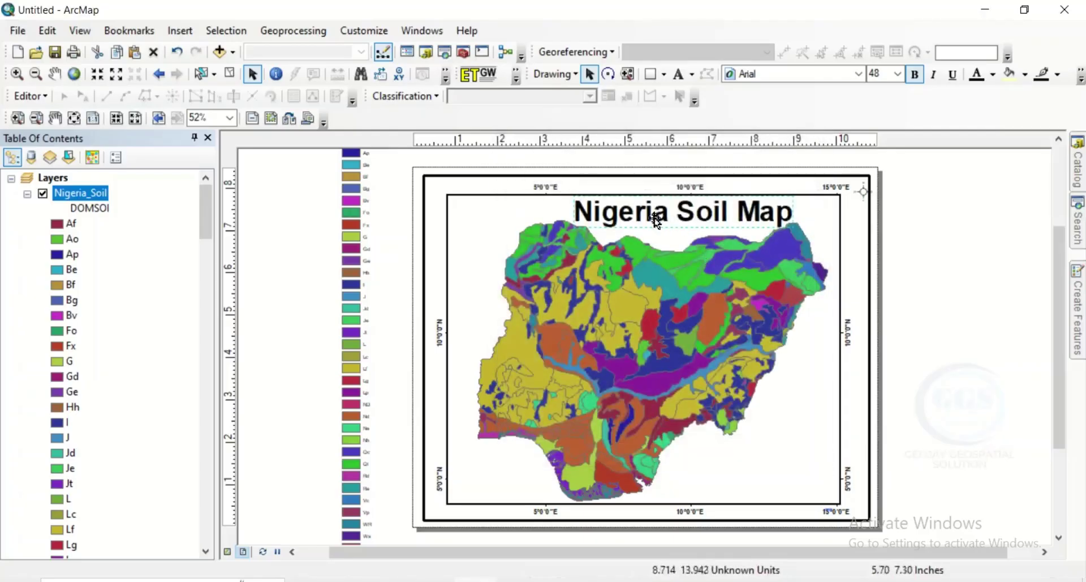
left_click(912, 257)
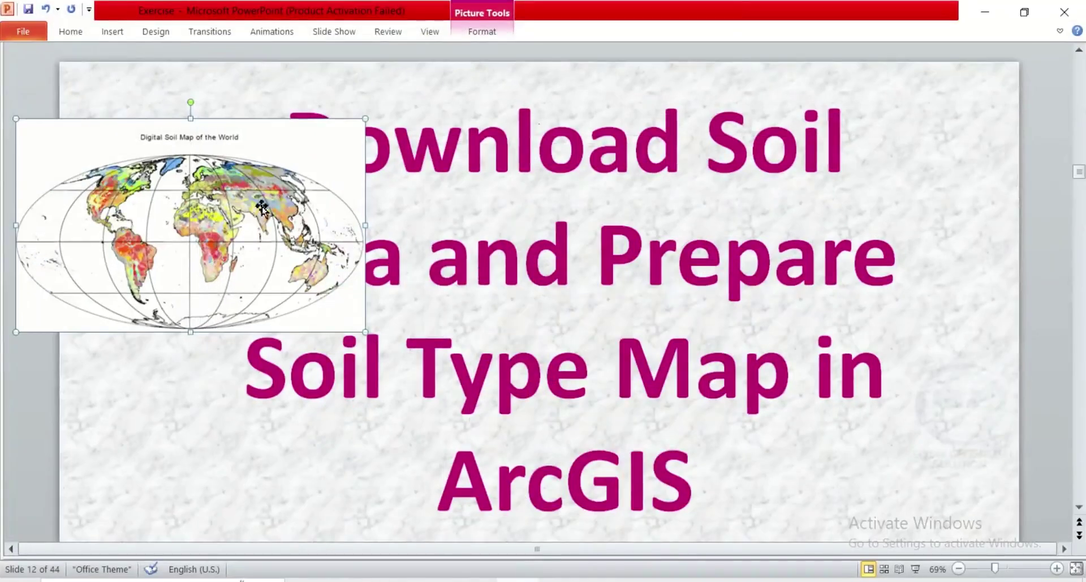
Step: Move the Digital Soil Map of the World picture toward the slide's upper-left edge
left_click_drag(231, 174, 186, 301)
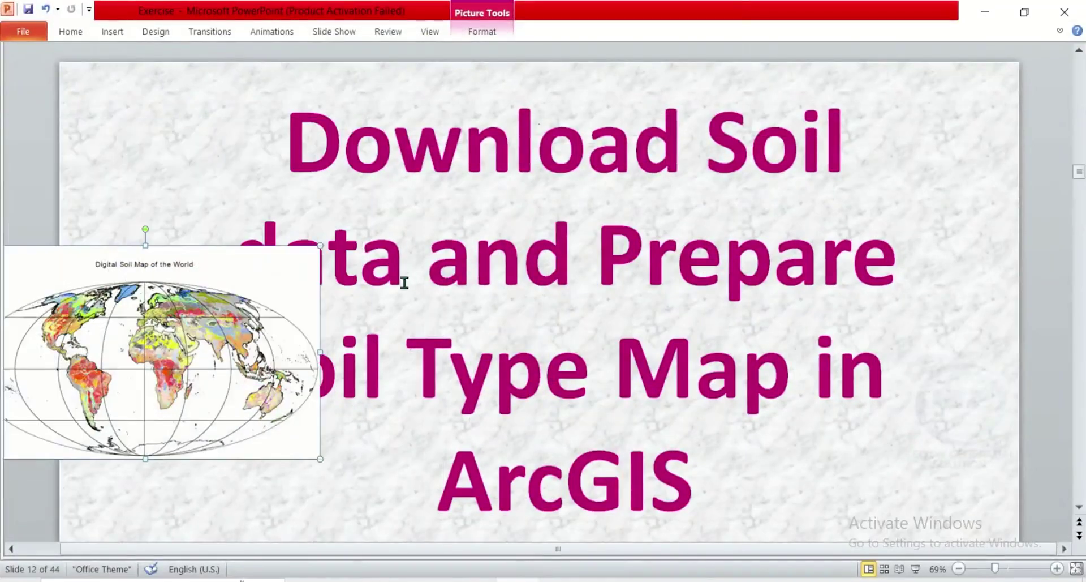
left_click_drag(292, 331, 235, 218)
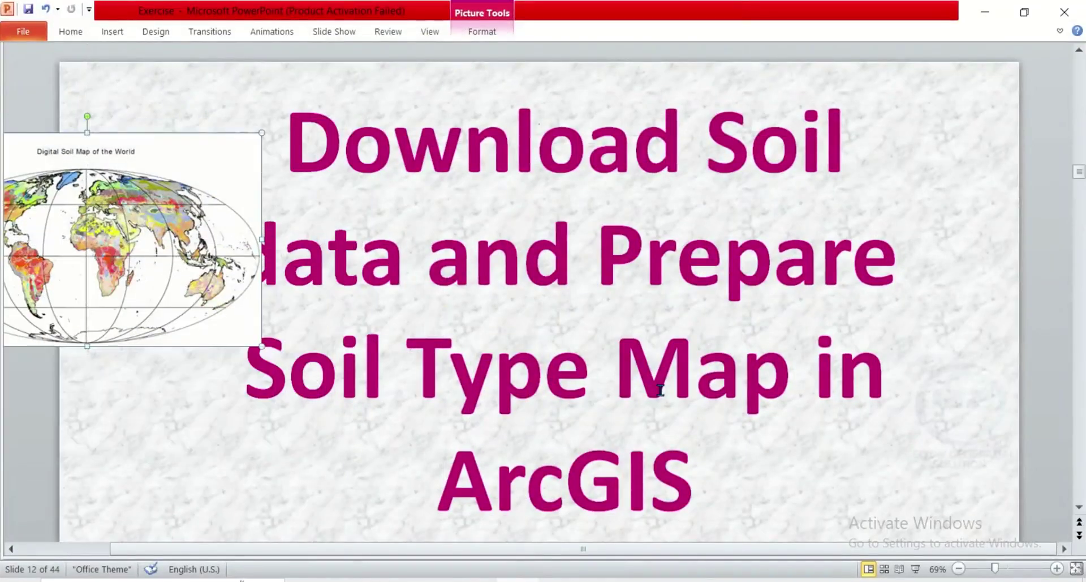